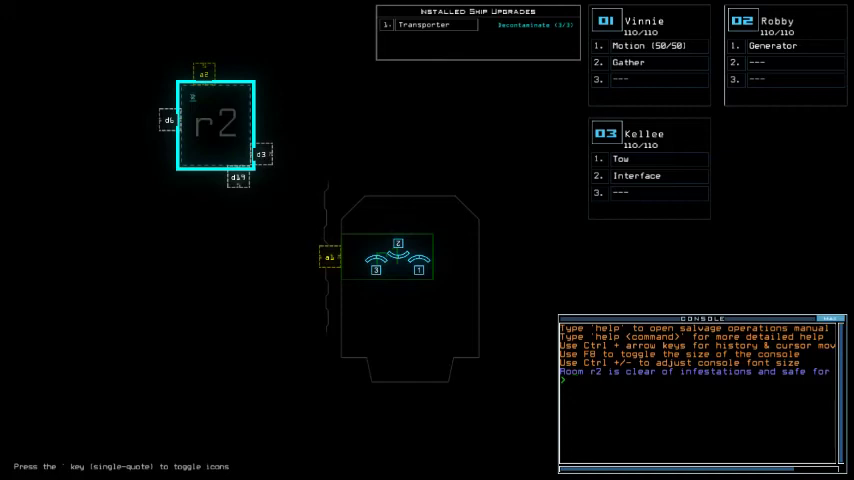
- Pause the game, review the clutter graphics setting, and back out to the pause menu
key(Escape)
text(g)
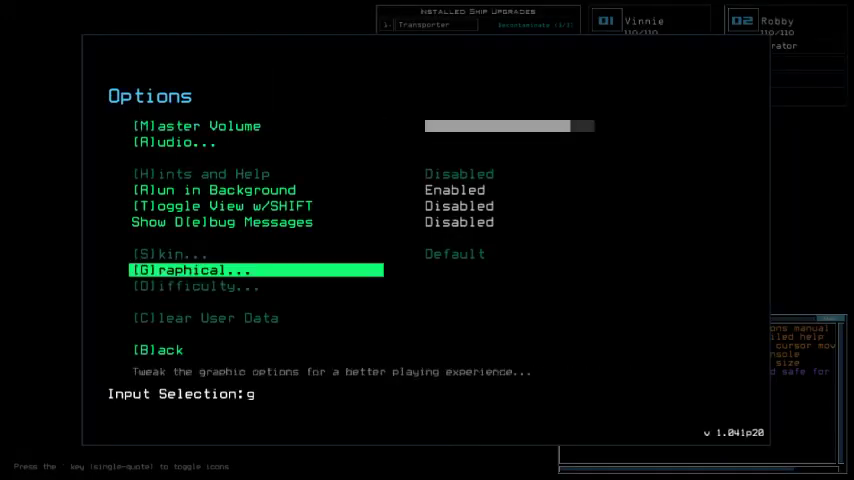
key(Return)
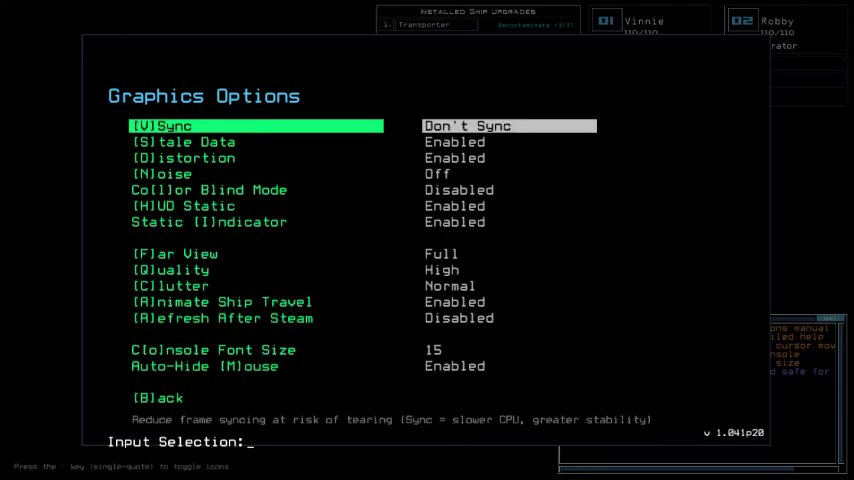
key(c)
key(Escape)
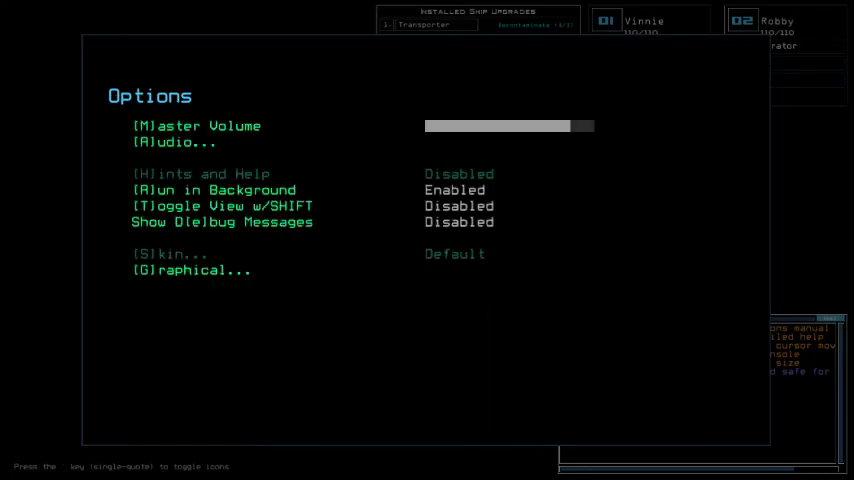
key(b)
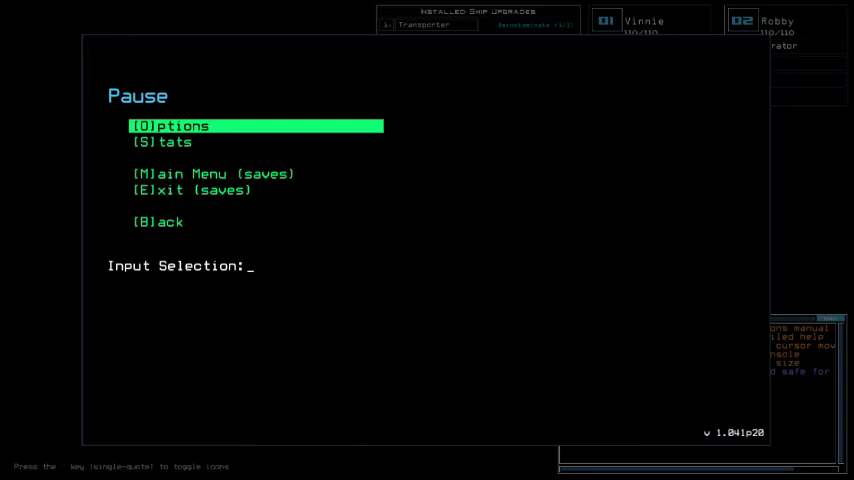
- Resume, check the Barge A status report, and review the command alias list
key(b)
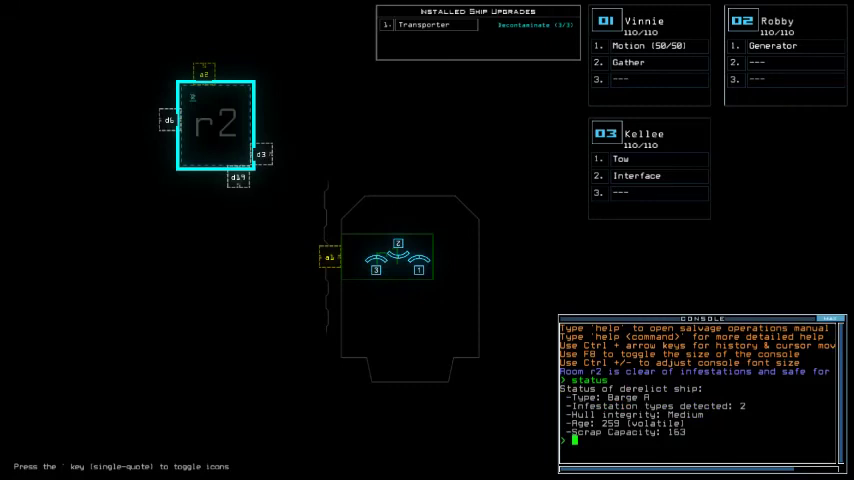
text(al)
key(Return)
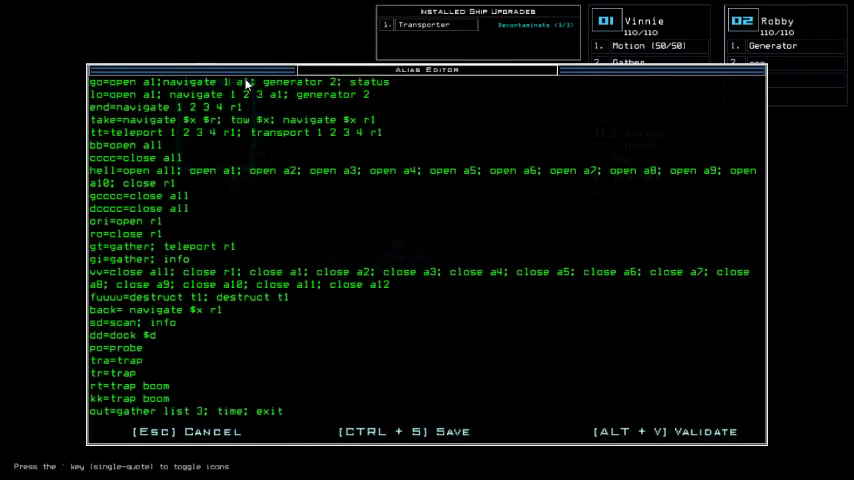
key(Escape)
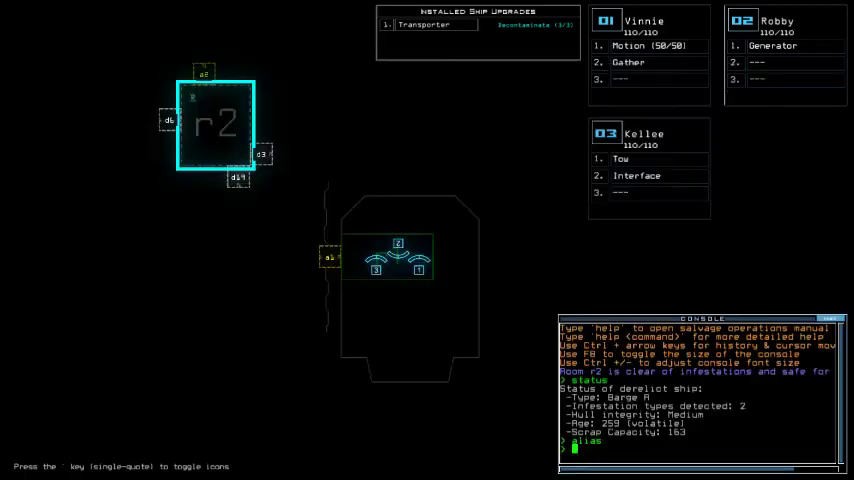
- Swap Kellee's Interface upgrade onto Vinnie (drone 01)
key(space)
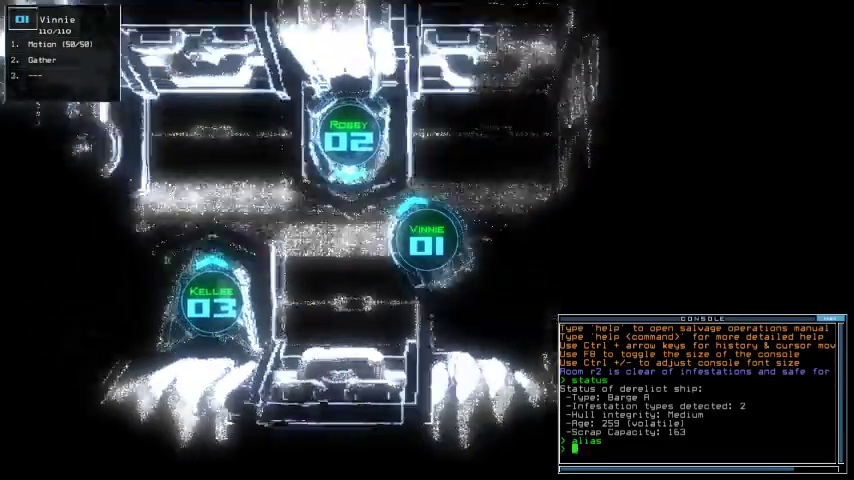
key(Return)
key(Escape)
key(Down)
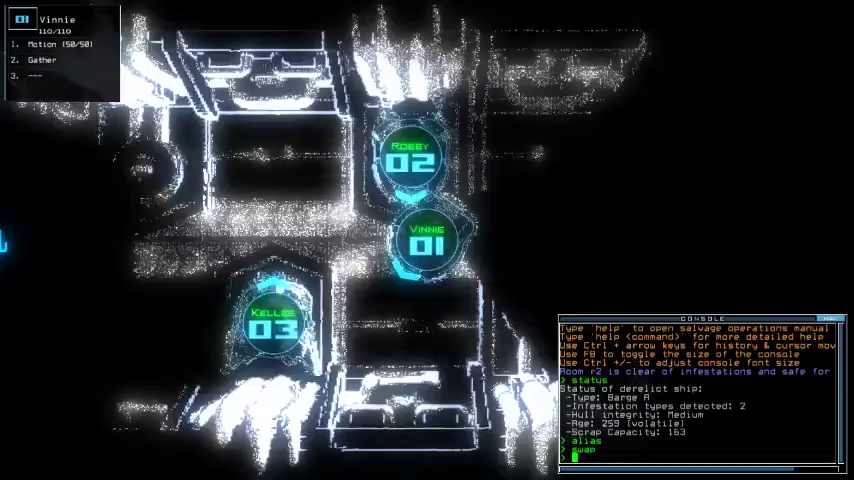
key(Return)
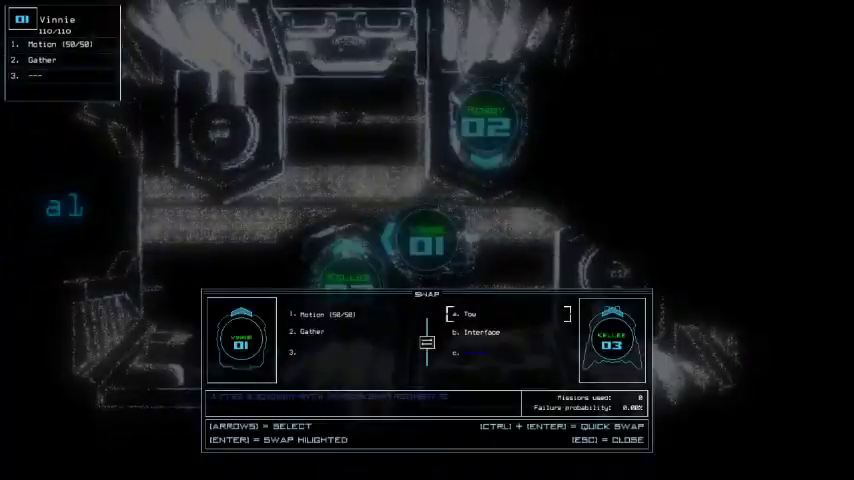
key(ctrl+Return)
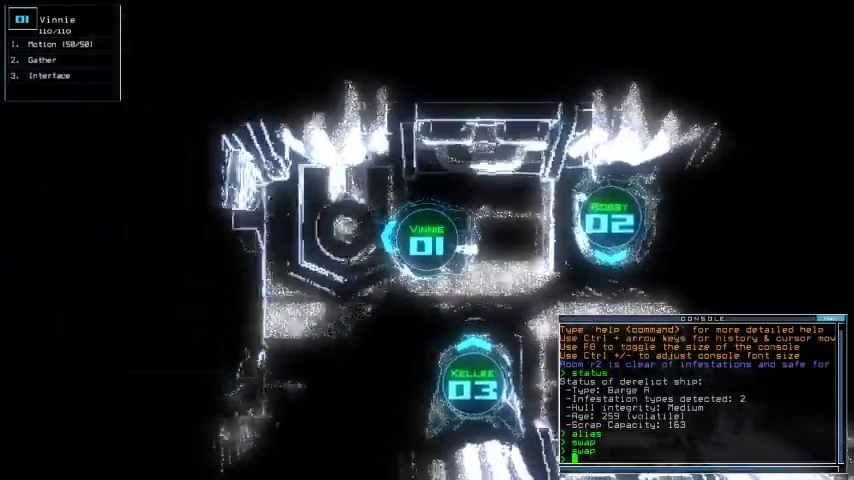
- Give Kellee's Tow upgrade to Robby, leaving Kellee empty
key(3)
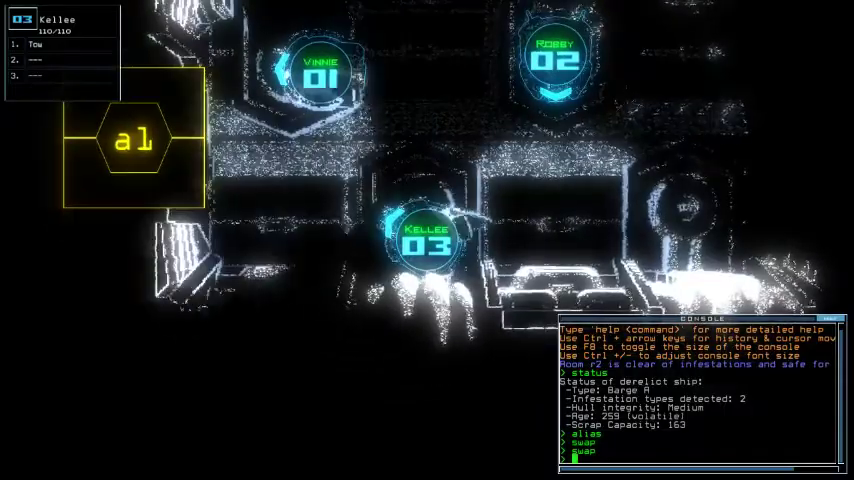
text(2)
text(swap)
key(Return)
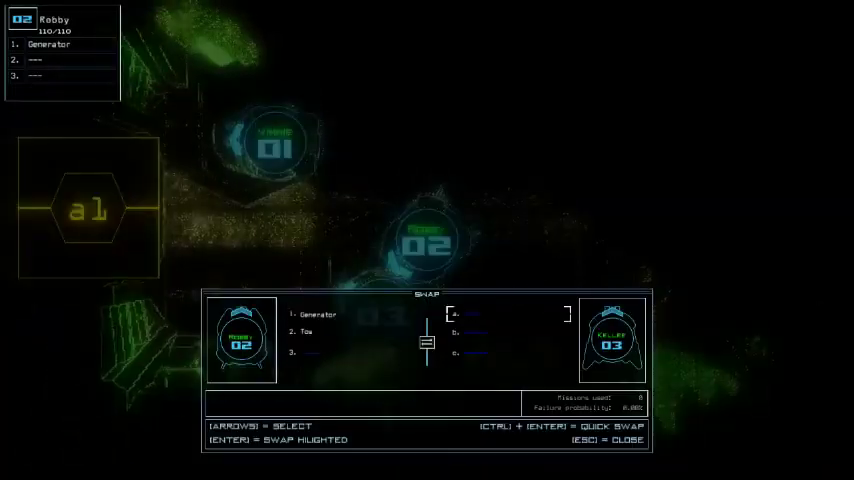
key(ctrl+Return)
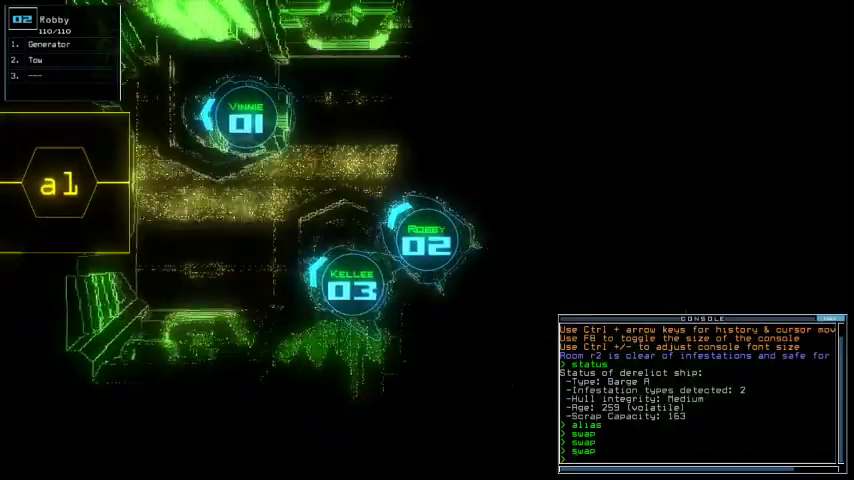
key(1)
key(Return)
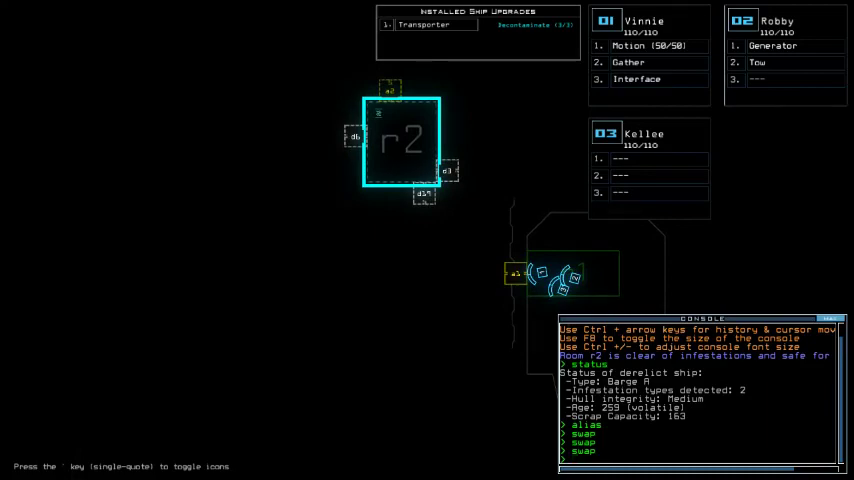
- Transport drones 1 and 2 into r2; Robby gathers scrap and powers the generator
key(Return)
text(lo ; transport 1 2 r2)
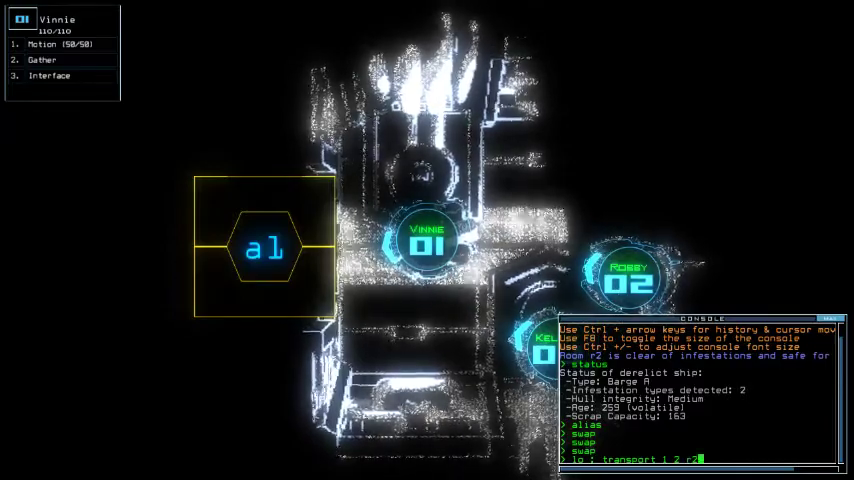
text(g 2)
key(Return)
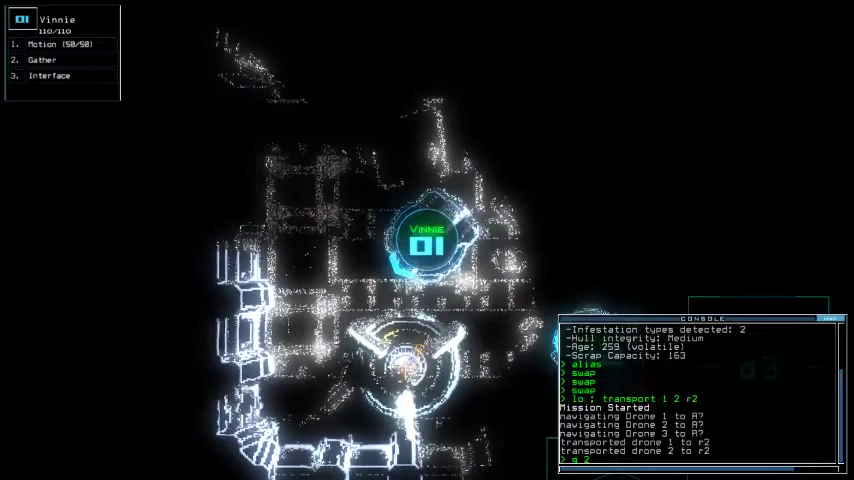
text(enerator)
key(Return)
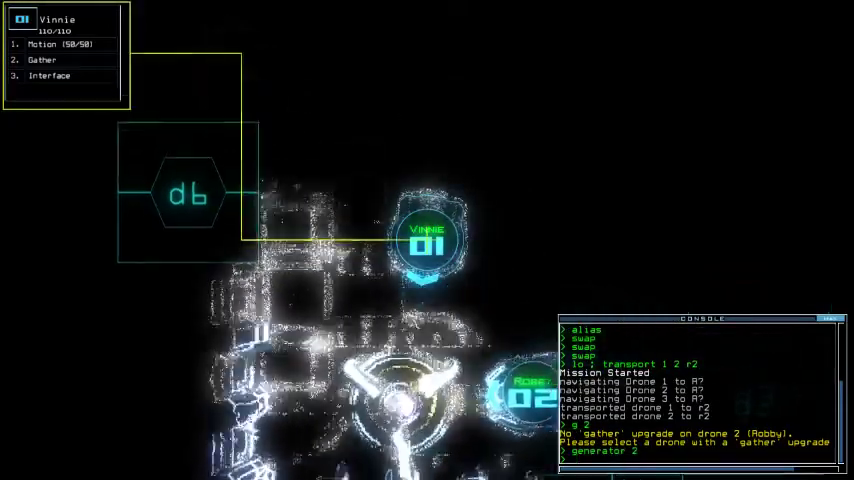
key(Return)
text(motion)
- Run a motion scan and toggle doors d6 and d3
key(Return)
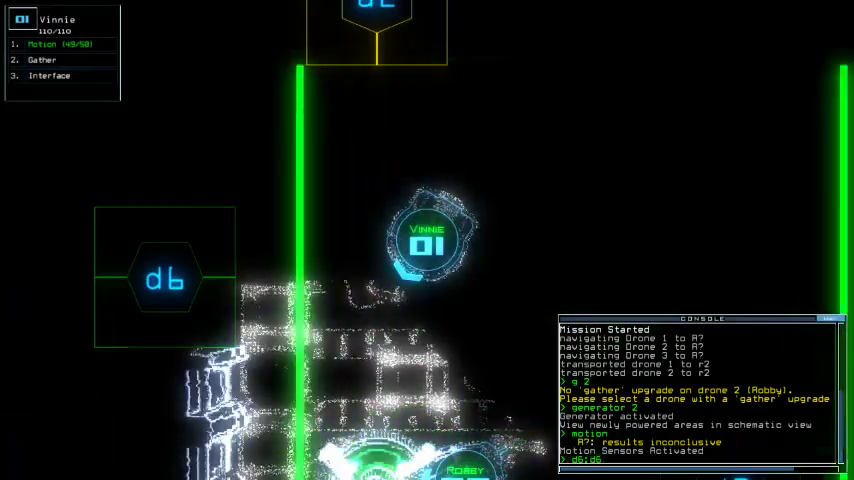
text(;d6)
key(Return)
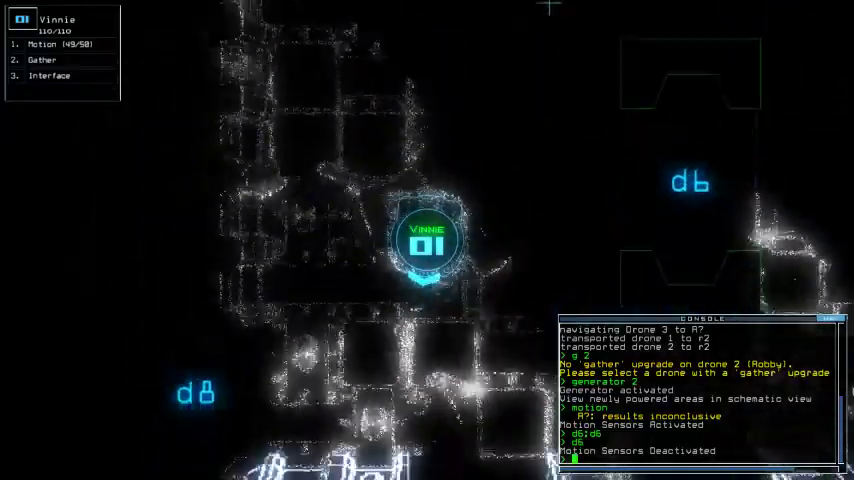
key(3)
key(1)
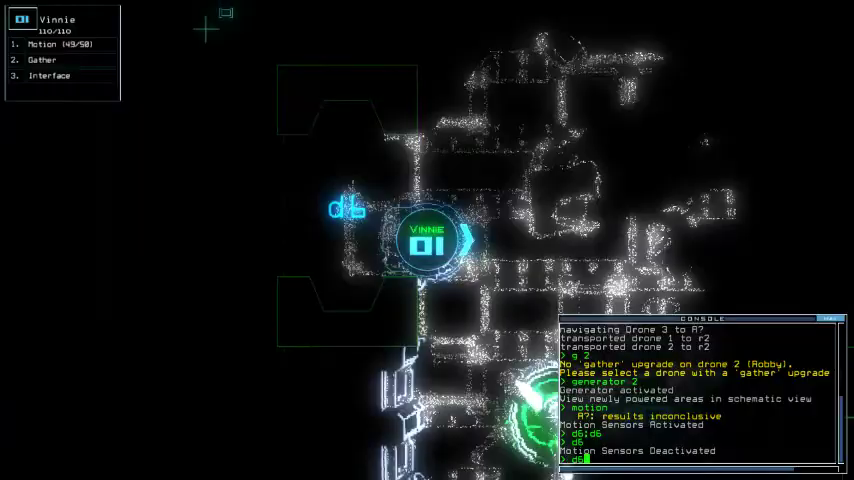
text(d3)
key(Return)
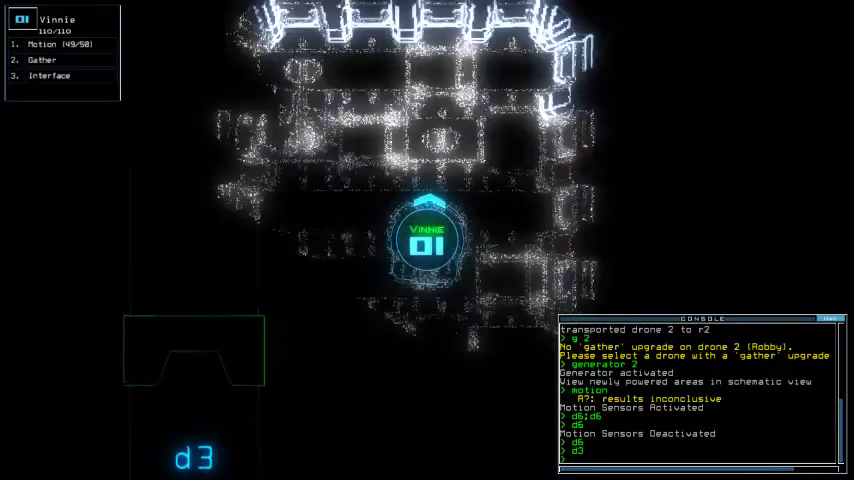
- Send Kellee back to r1, toggle door d19, and run Robby's generator in r4
key(Tab)
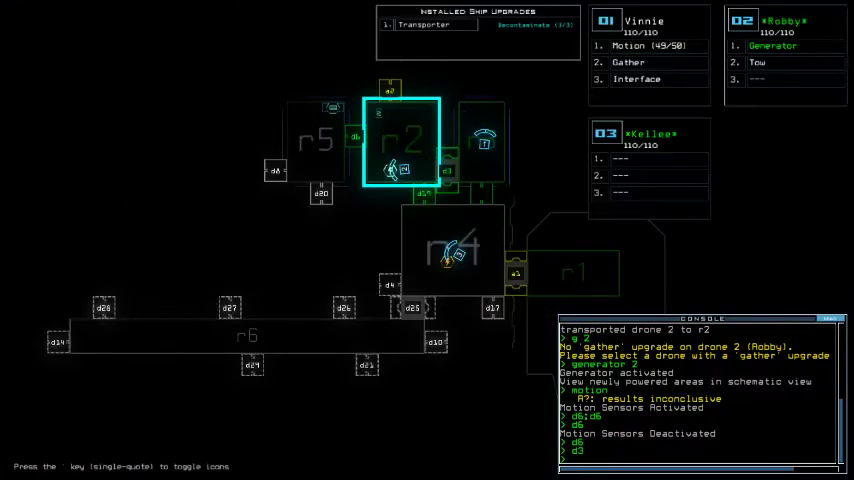
key(Tab)
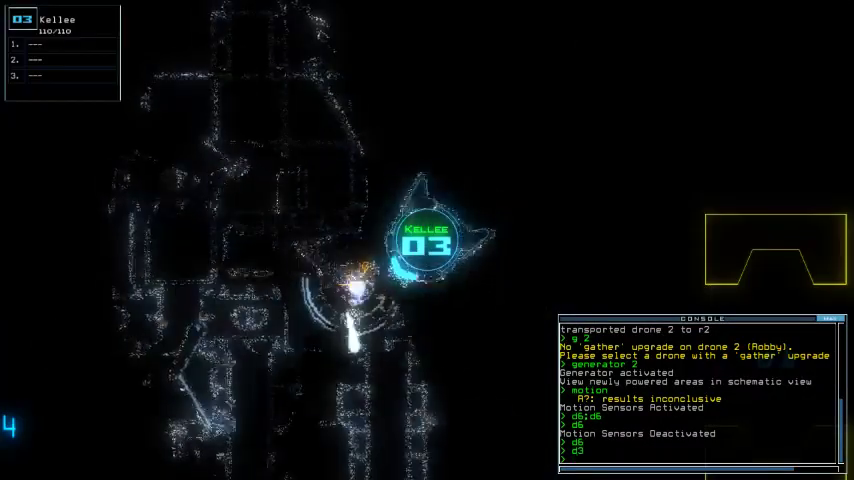
key(Tab)
text(3)
key(Return)
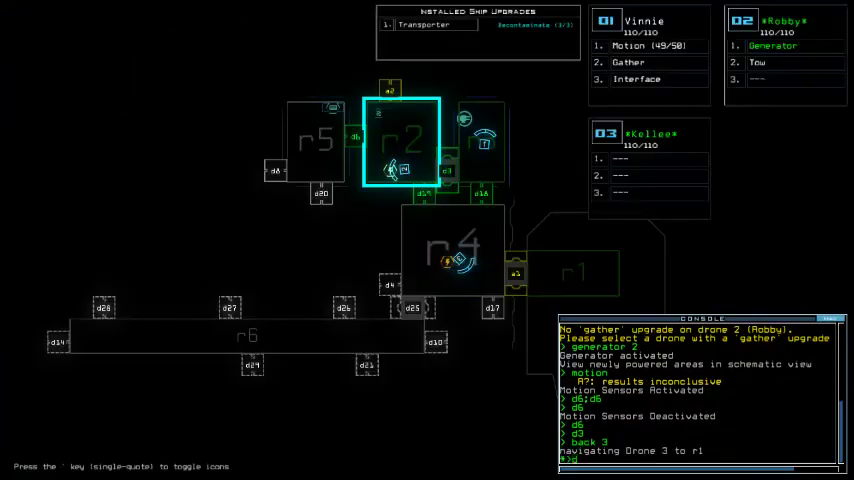
text(d19)
key(Return)
text(navigate 2 r4; ge)
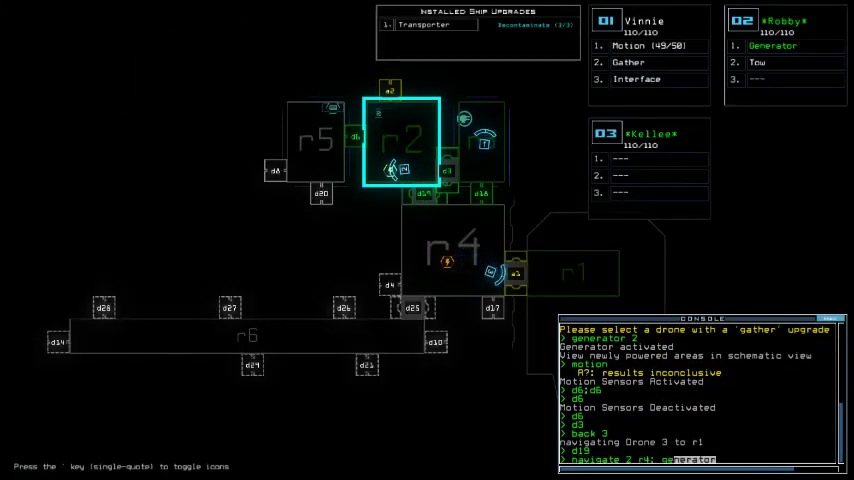
key(Tab)
key(Return)
key(Tab)
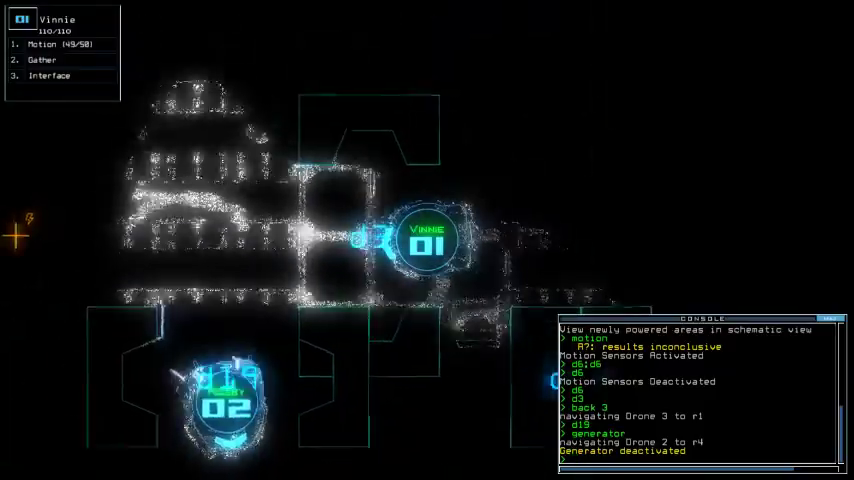
text(generator)
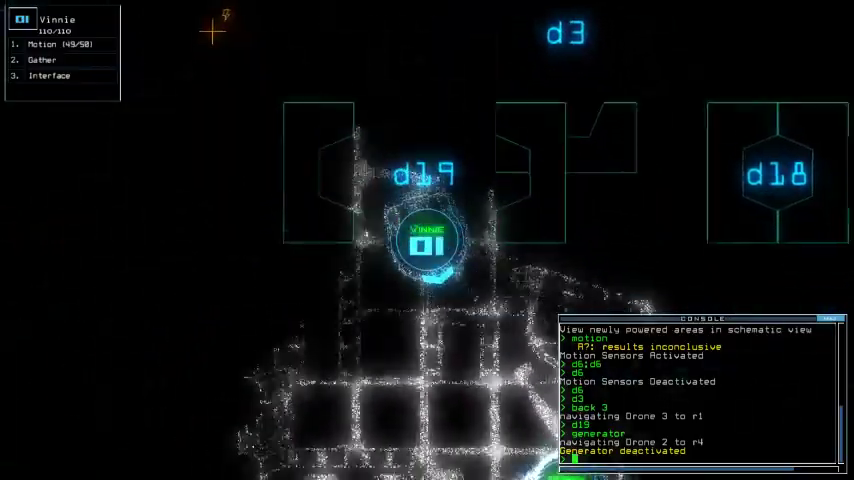
key(Return)
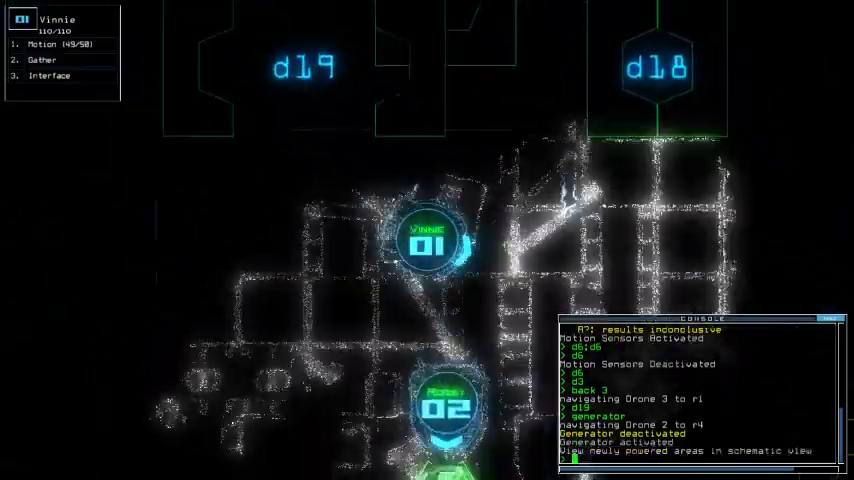
- Open door d4, send Robby to r10, restart the generator, and run a motion scan
key(Tab)
text(o)
key(Return)
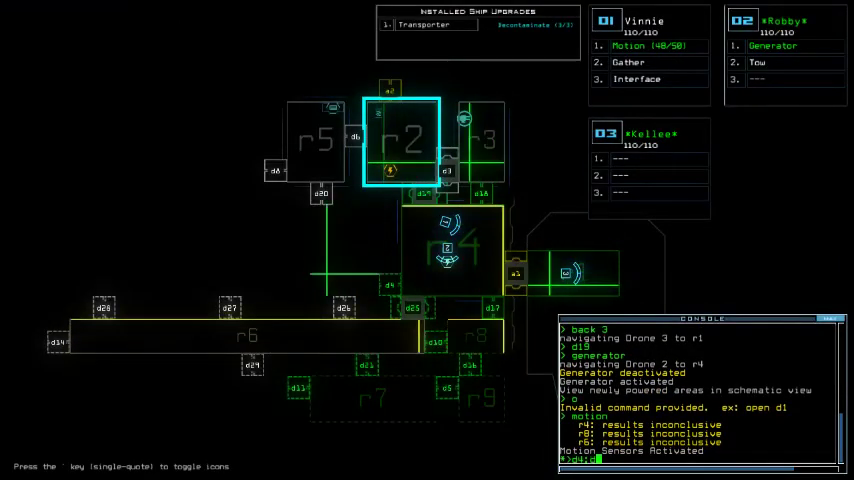
text(4)
key(Return)
key(Tab)
text(d4)
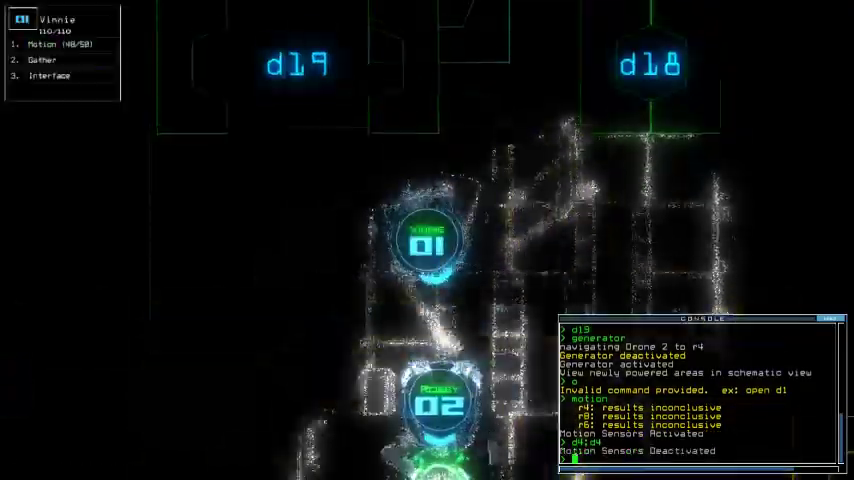
key(Return)
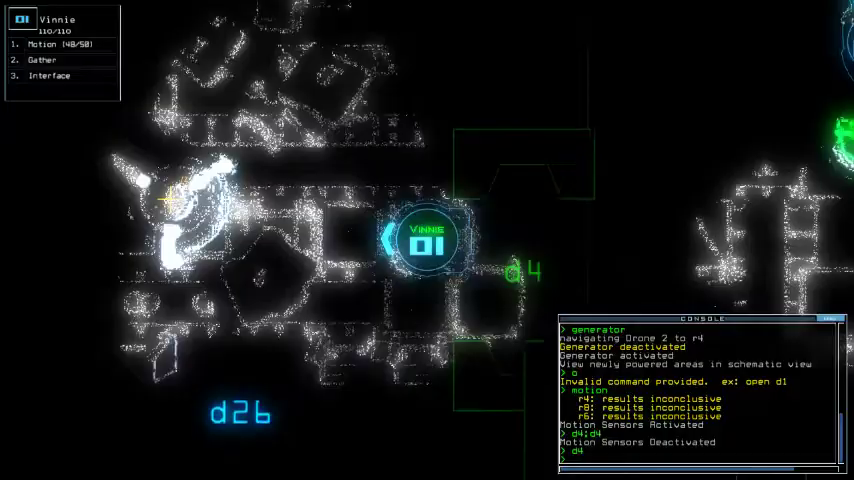
text(navigate 2)
key(Return)
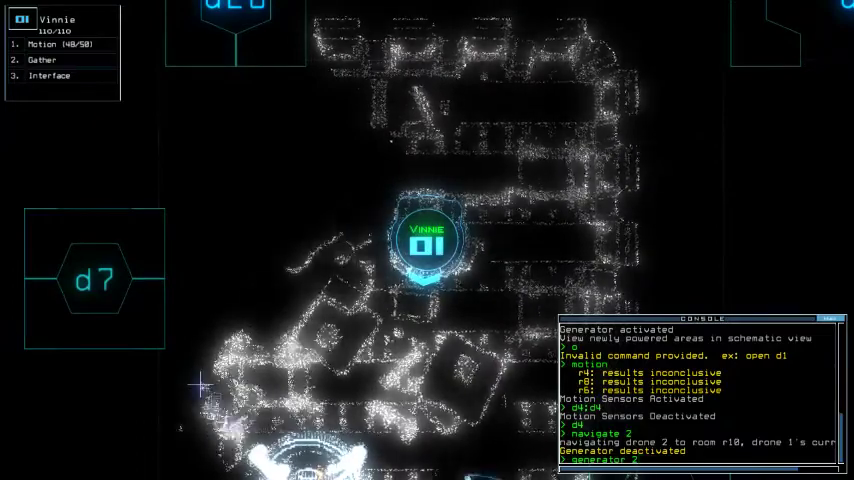
key(Return)
text(motion)
key(Return)
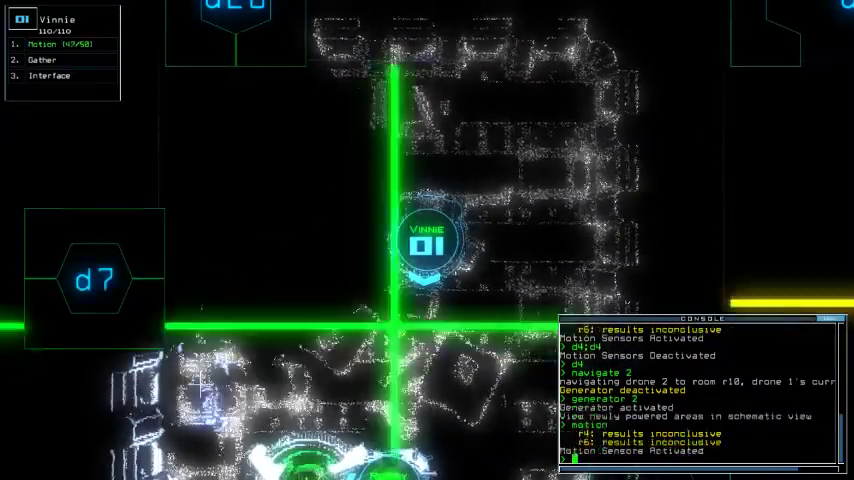
key(space)
text(d2;d2)
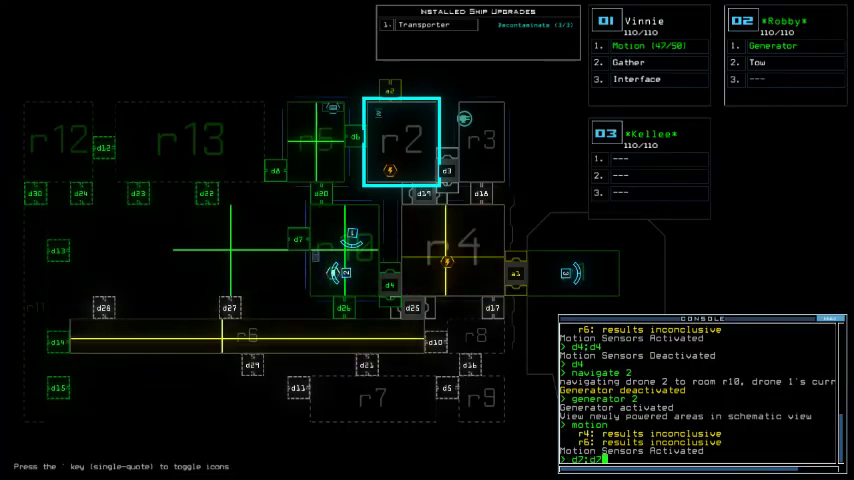
- Open doors d7 and d20 and use the room defenses on r11
key(space)
key(space)
key(space)
key(Return)
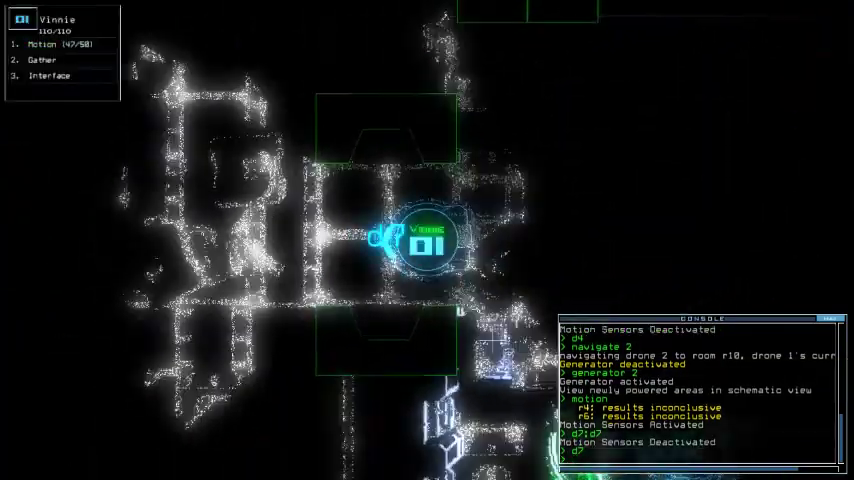
text(7d7)
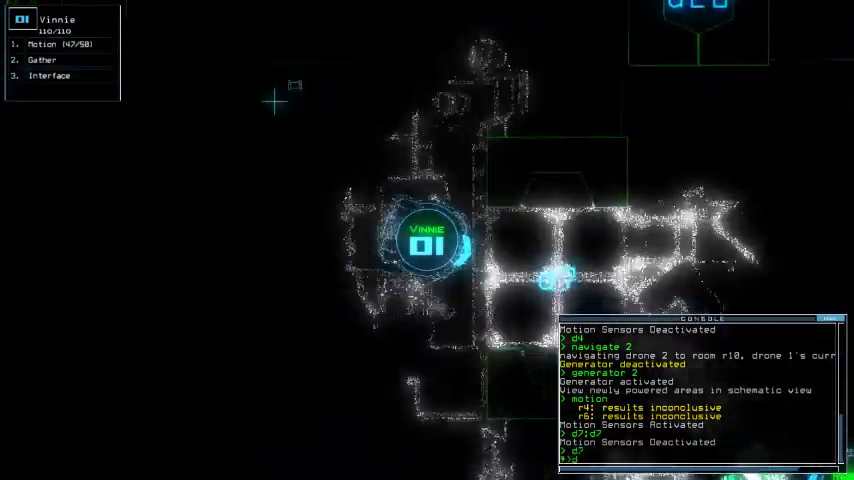
text(20)
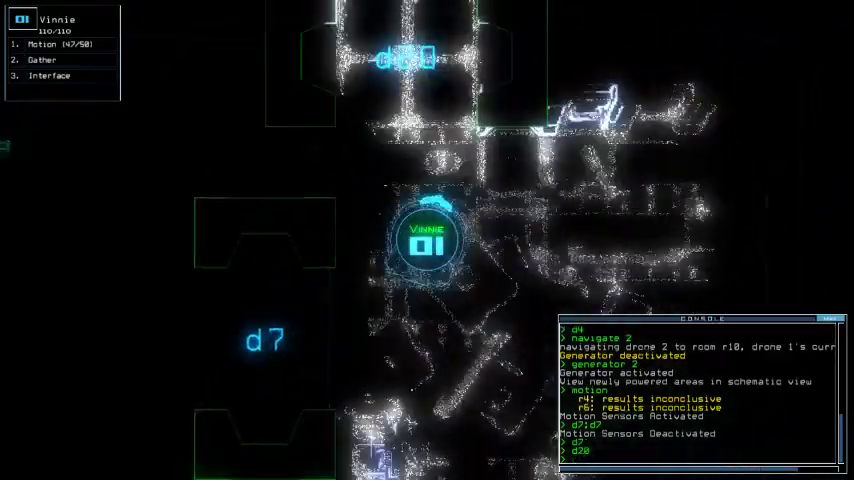
key(Return)
text(exp)
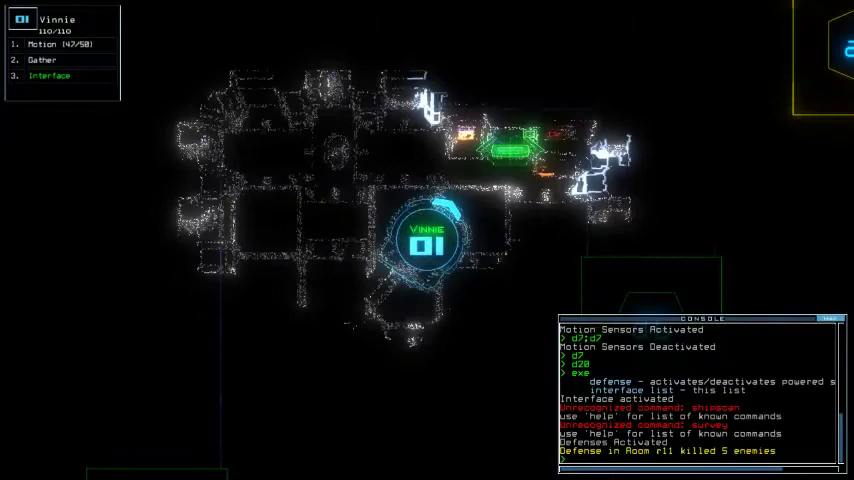
key(space)
text(defense)
key(Return)
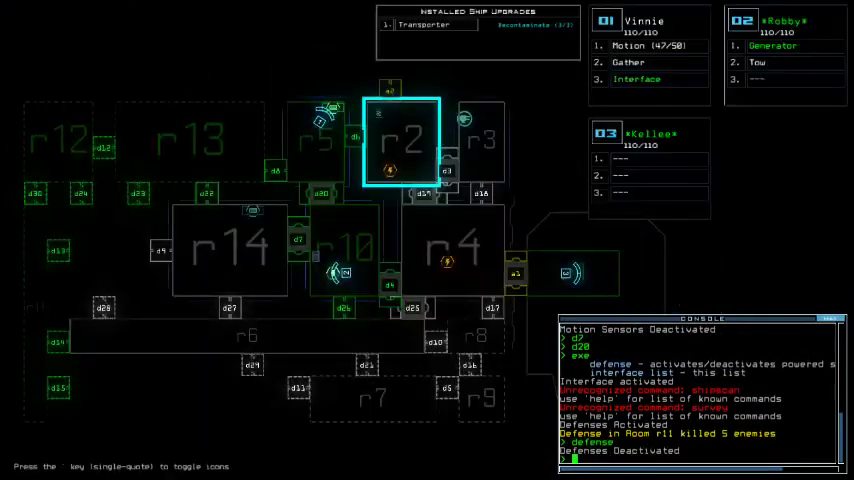
- Turn off motion sensors and interface, close three doors, and recall drones to r1
key(space)
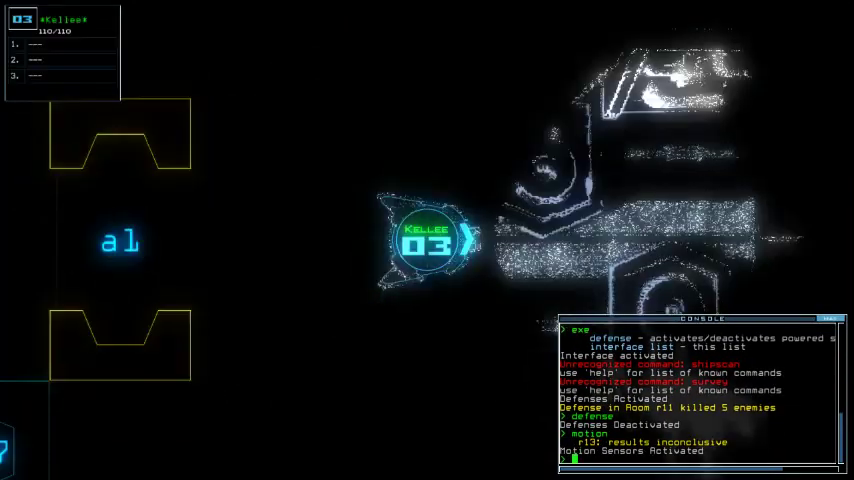
text(1motion)
key(Return)
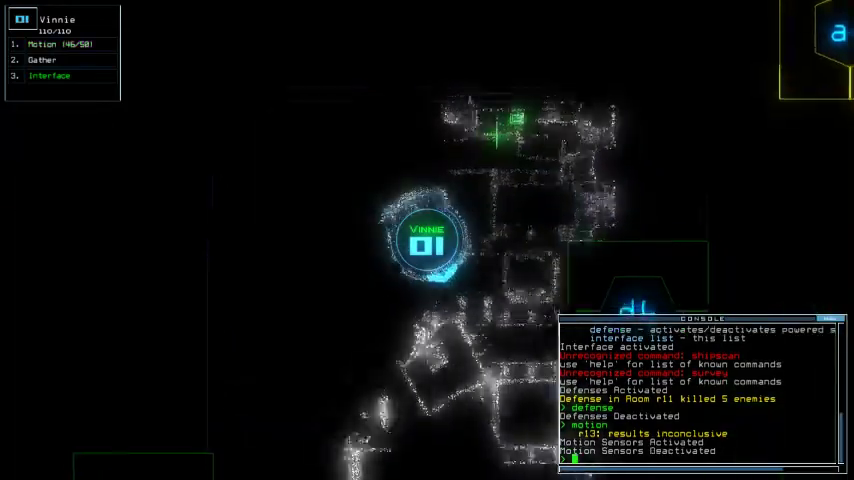
text(interface)
key(Return)
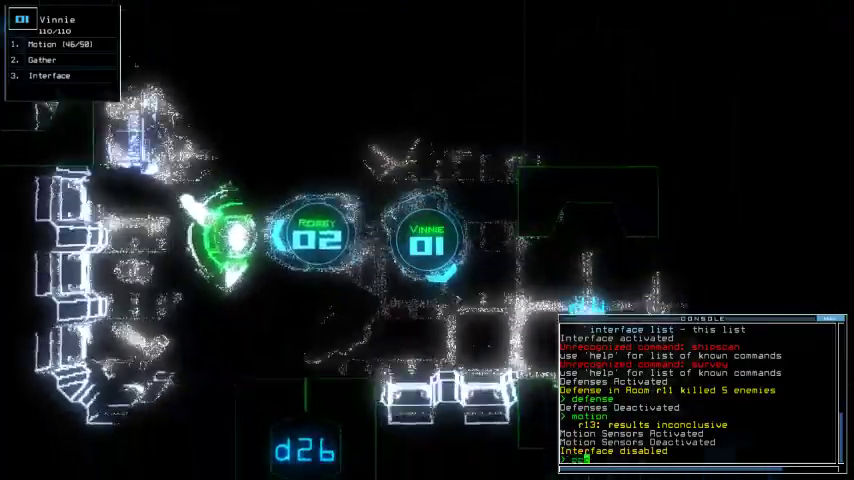
text(ose d4)
key(Return)
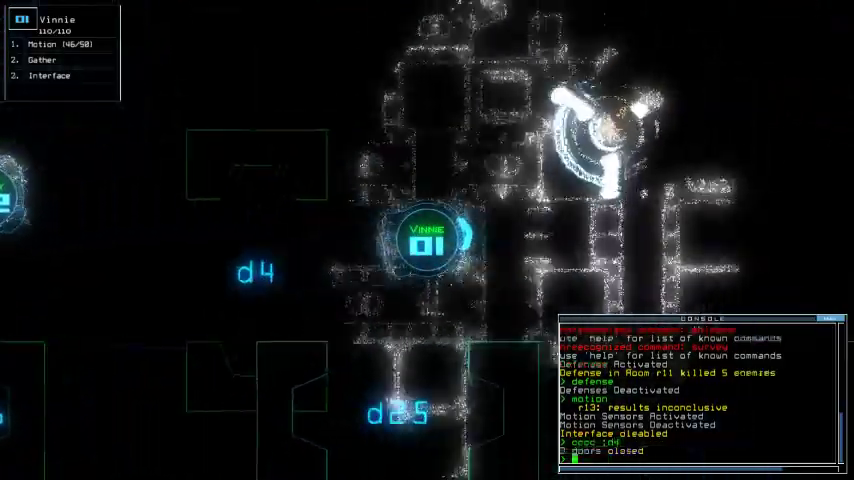
text(end)
key(Return)
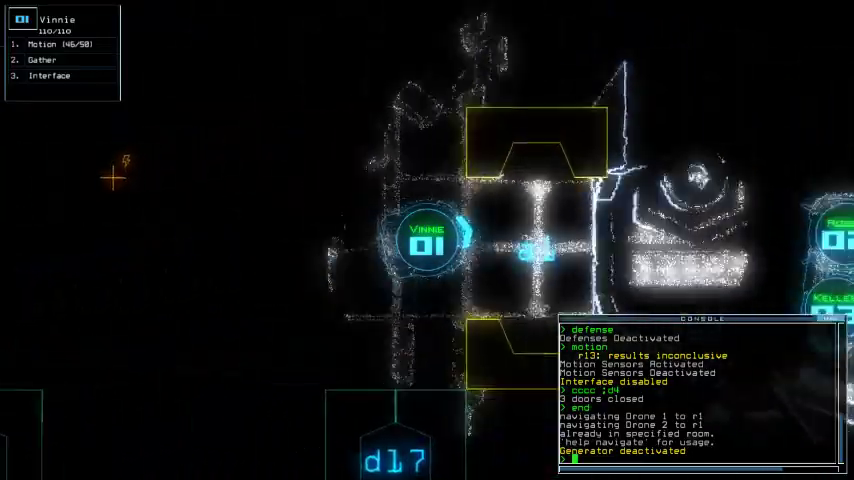
- Check the elapsed mission time and have Robby restart the generator in r4
key(space)
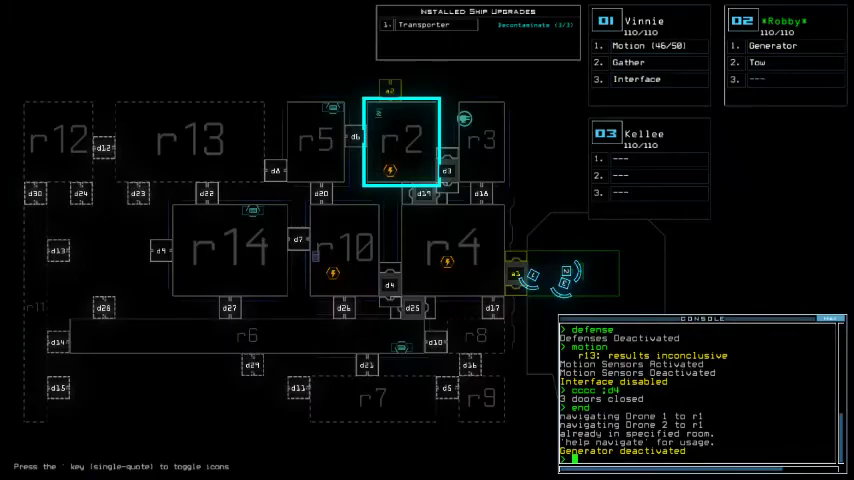
key(space)
text(navigate 2)
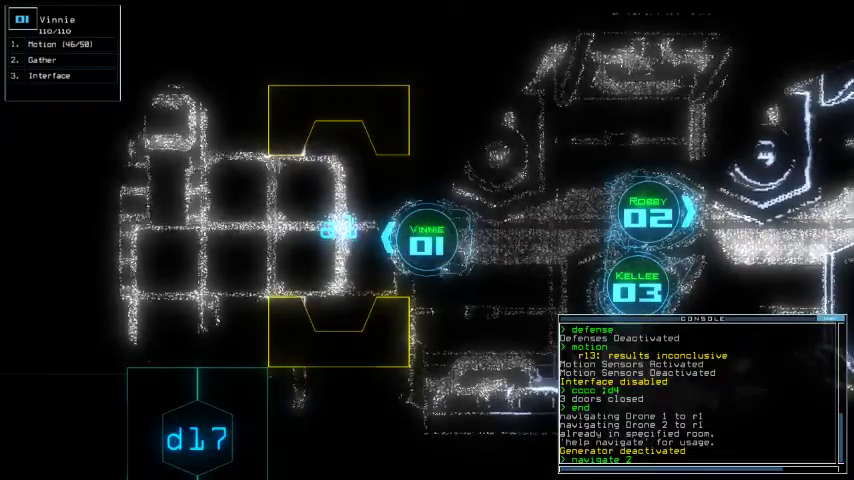
text(go)
key(Return)
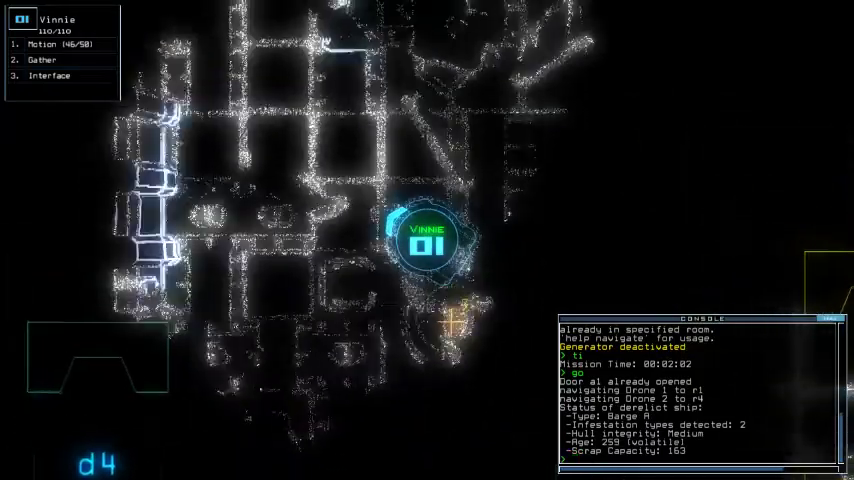
key(space)
text(d4)
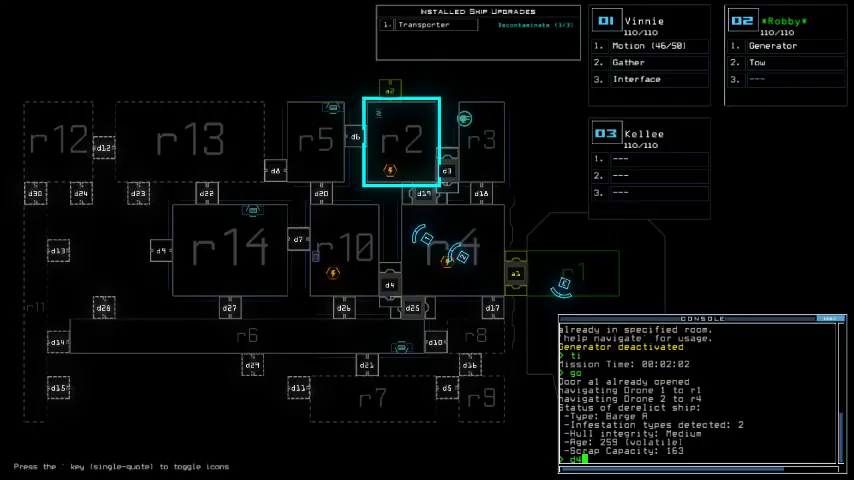
key(Return)
key(3)
key(1)
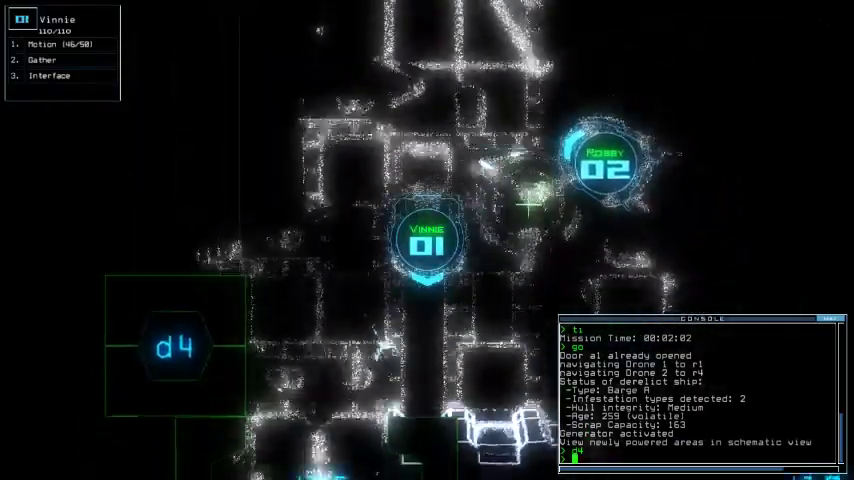
- Run motion scans of the rooms near Vinnie; both come back inconclusive
key(space)
text(motion)
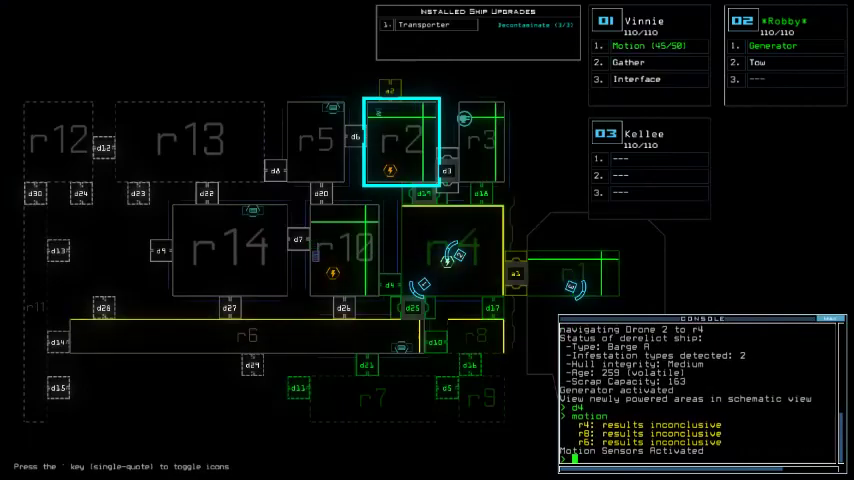
key(3)
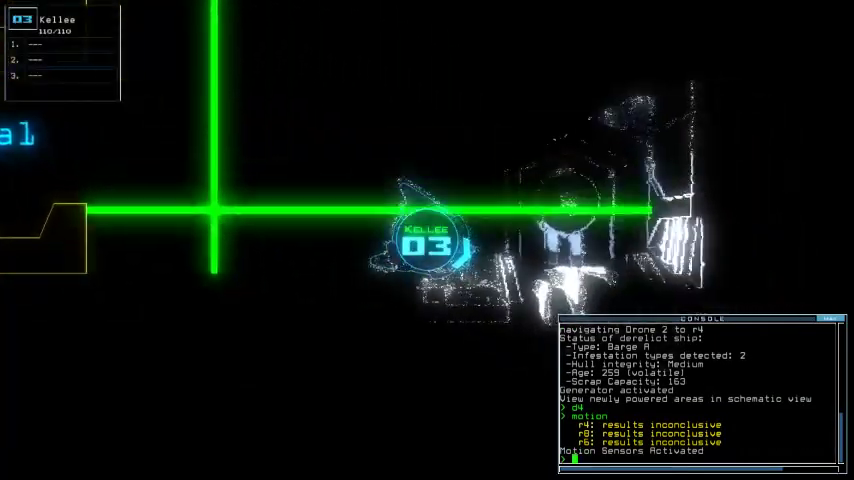
key(1)
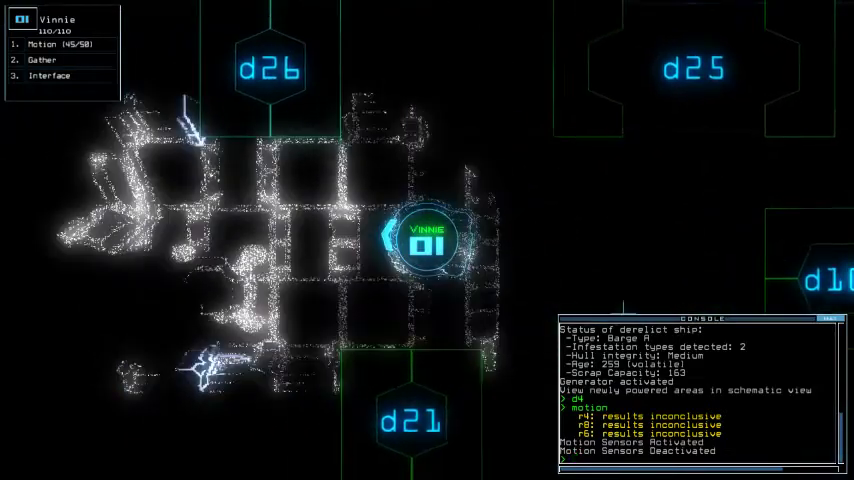
text(motion)
key(Return)
key(space)
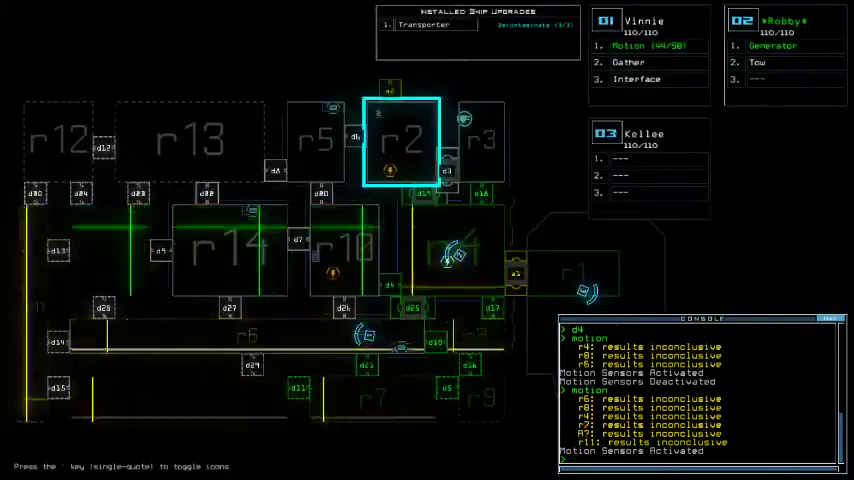
key(space)
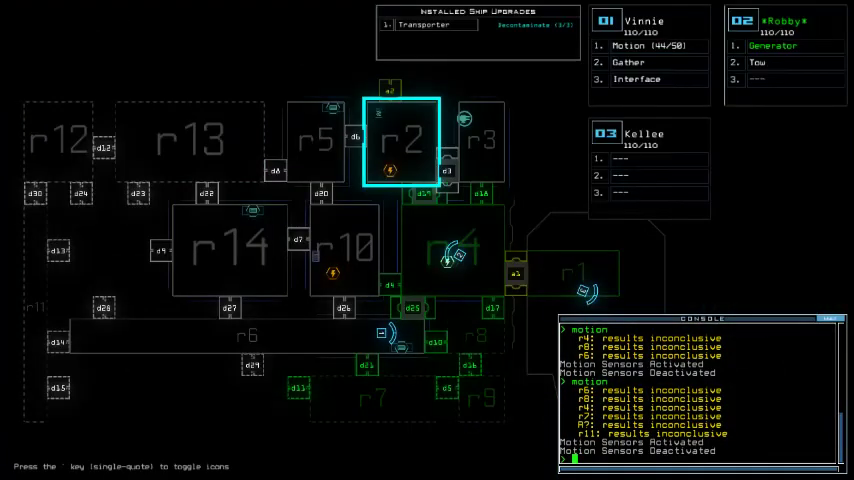
text(d10)
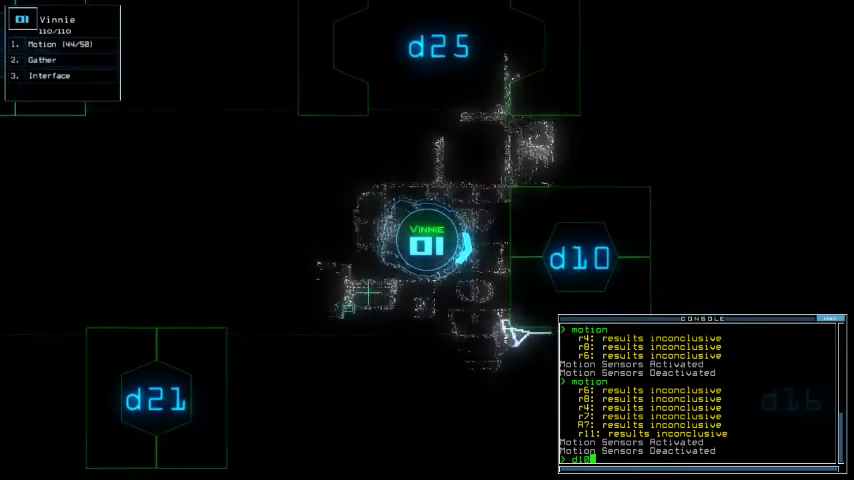
- Open door d10, close three doors, and open door d17
key(Return)
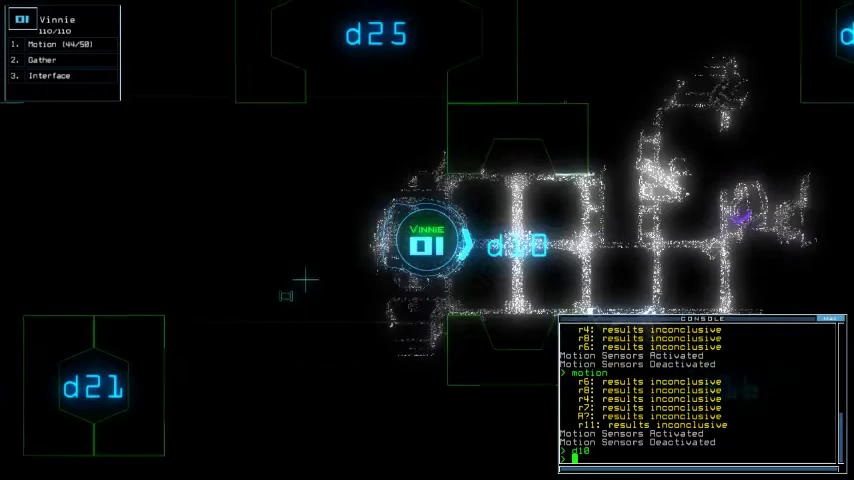
key(Up)
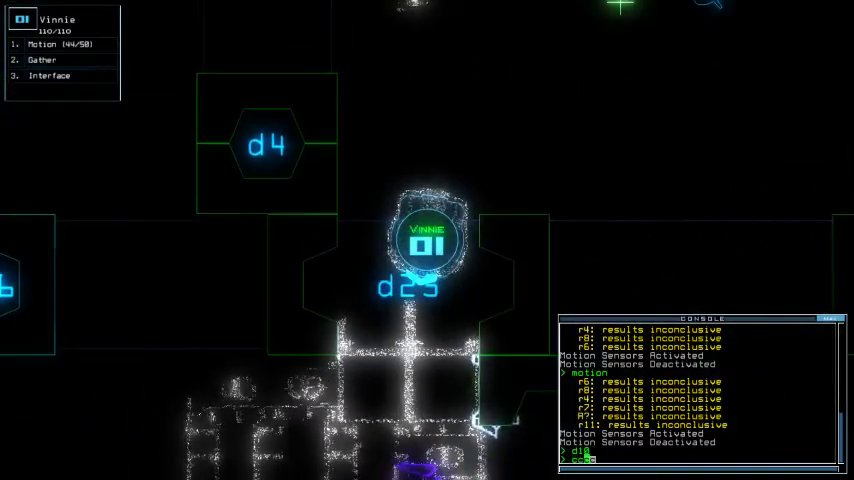
key(Return)
text(d1)
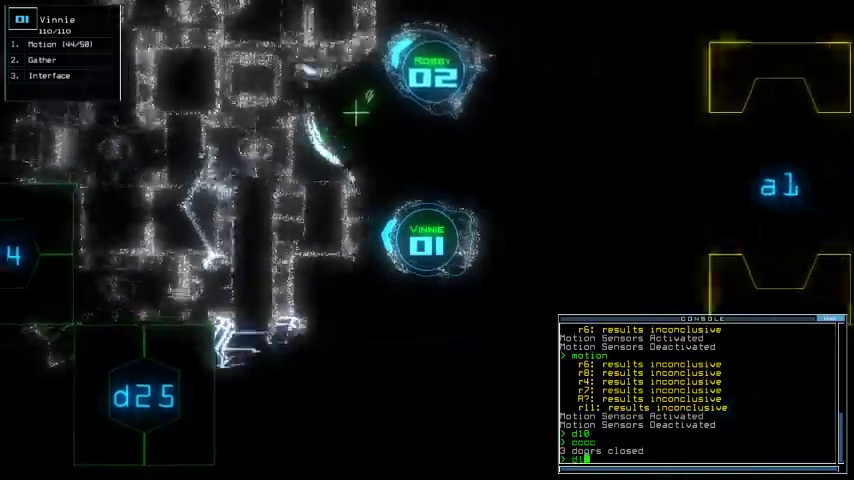
text(7)
key(Return)
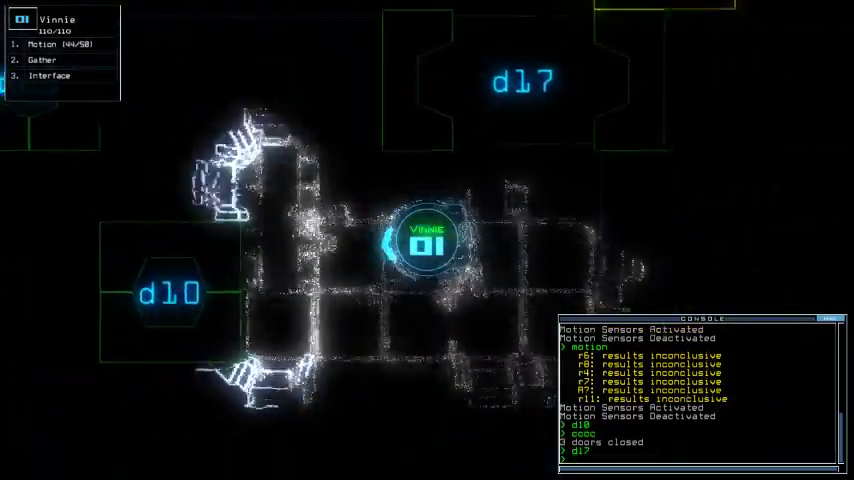
text(motion)
- Run another motion scan and open door d16 once Vinnie reaches it
key(Return)
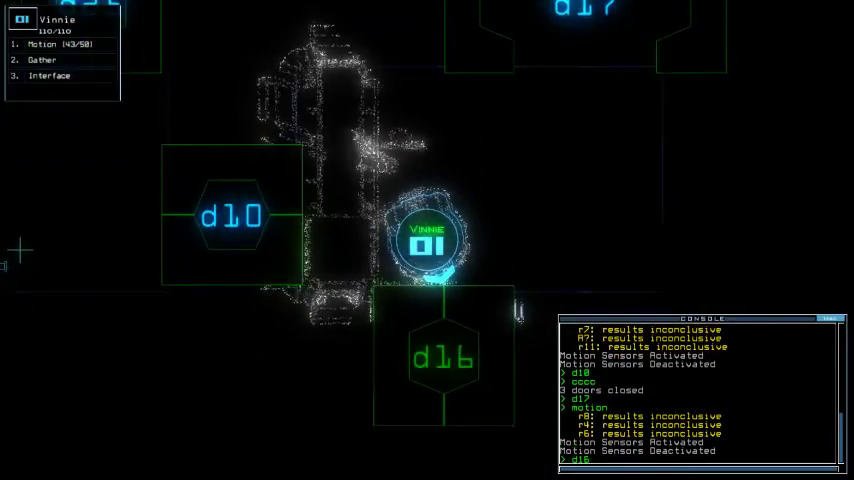
key(Return)
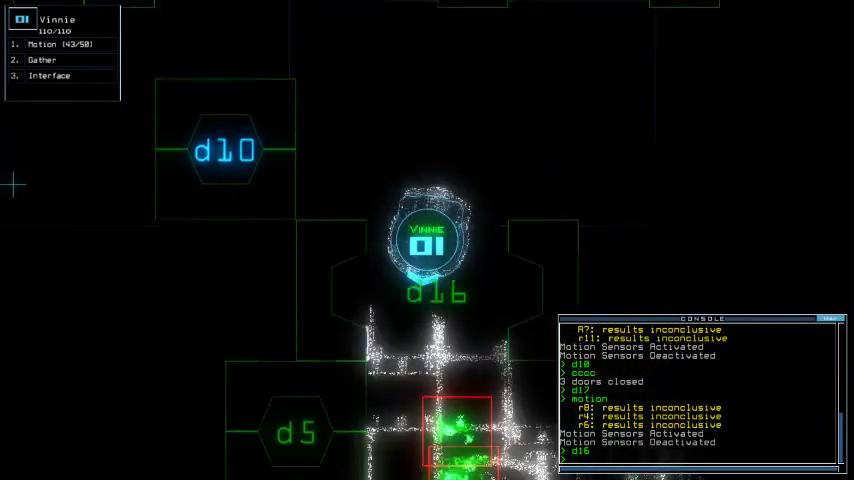
text(d16)
key(Return)
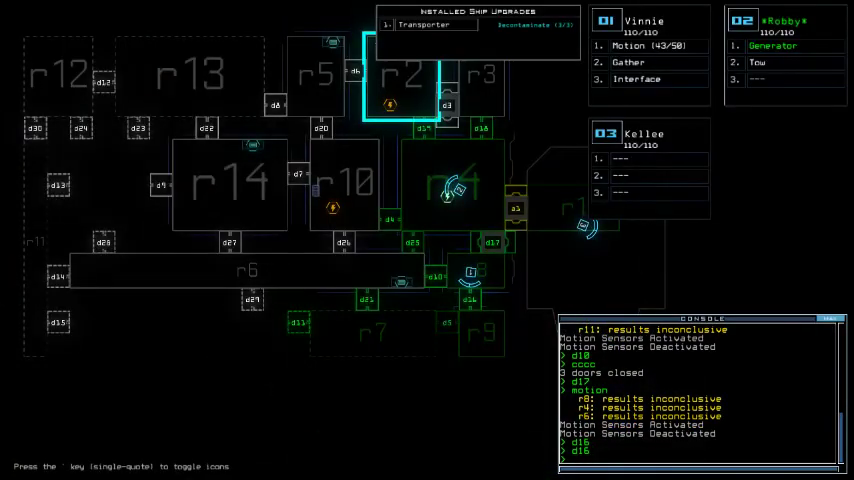
- Open doors d17 and d4 and send Robby to room r10
key(Tab)
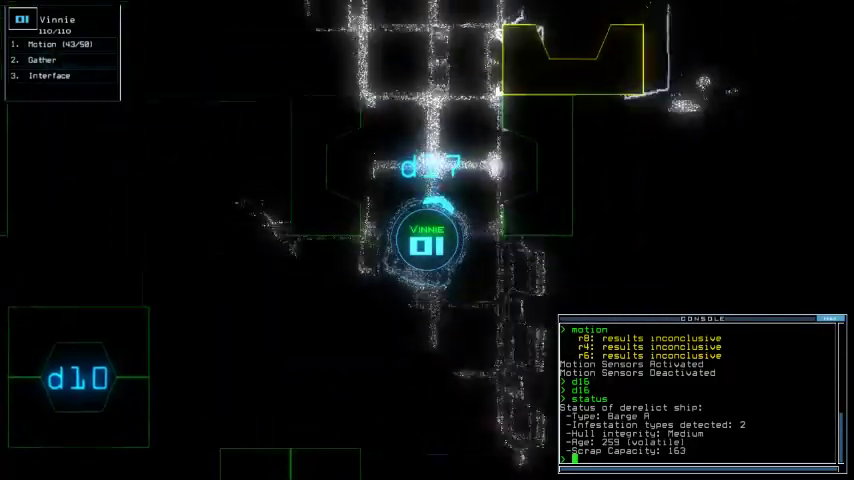
text(d17)
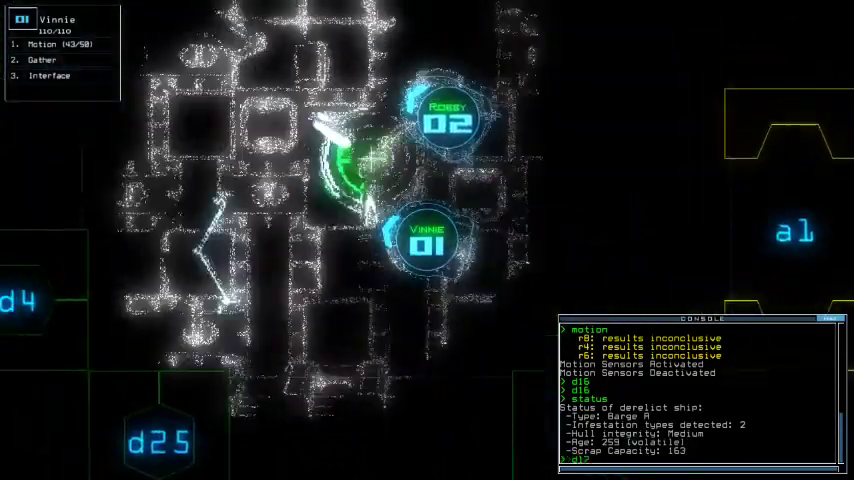
key(Return)
text(d4)
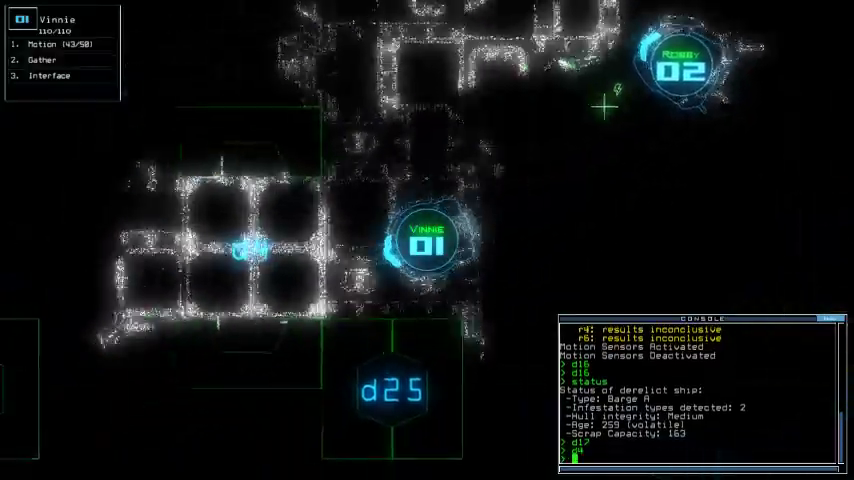
key(Return)
text(navigate 2)
key(Return)
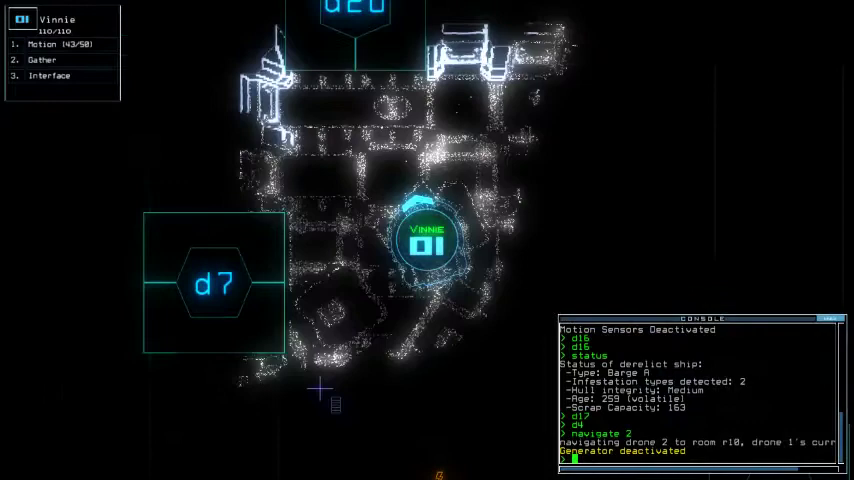
- Activate Robby's generator and open doors d7 and d22
key(space)
text(generator 2)
key(Return)
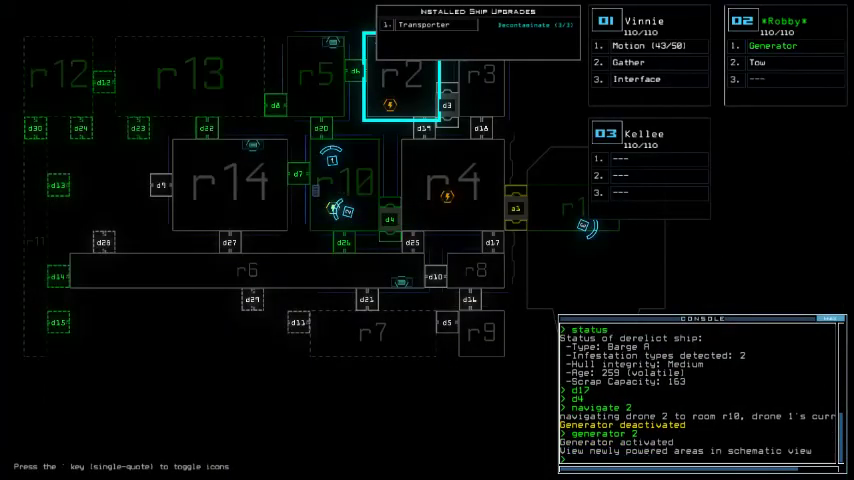
text(d7)
key(Return)
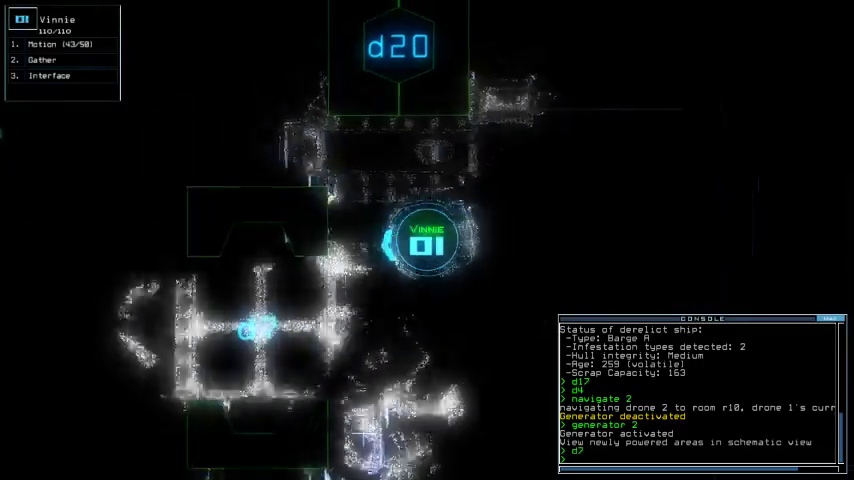
text(d3)
key(Return)
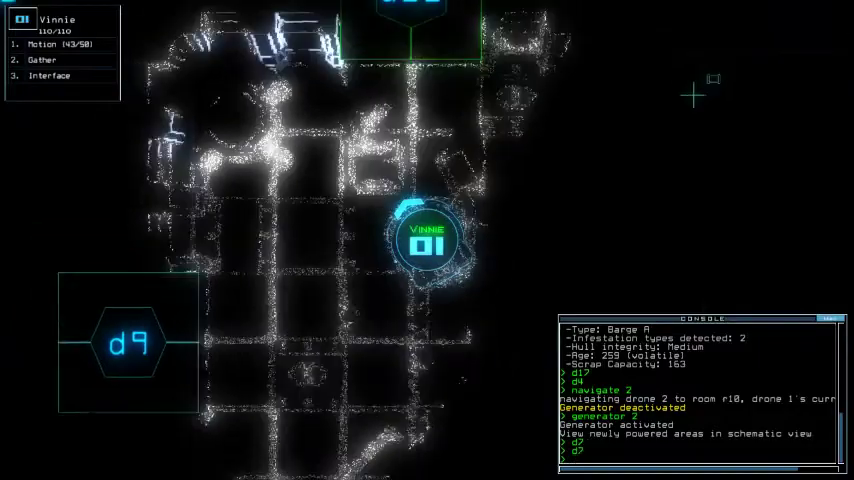
text(d22)
key(Return)
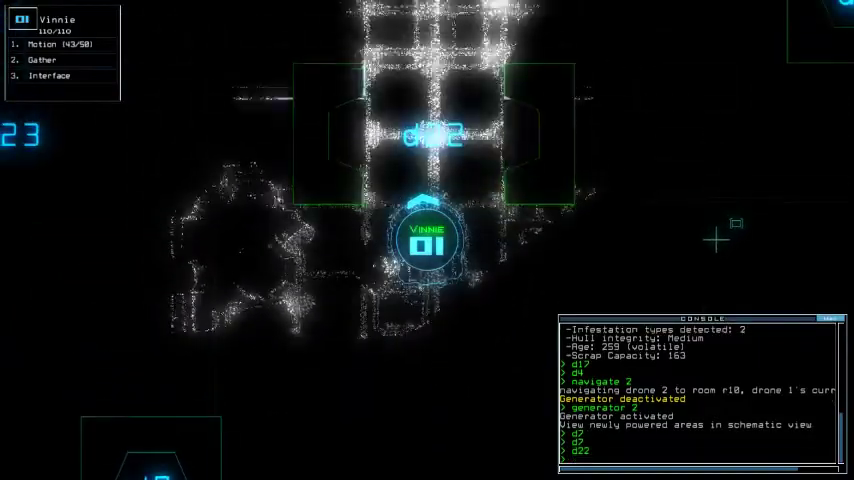
text(g)
- Gather scrap with Vinnie and reopen door d22
key(Return)
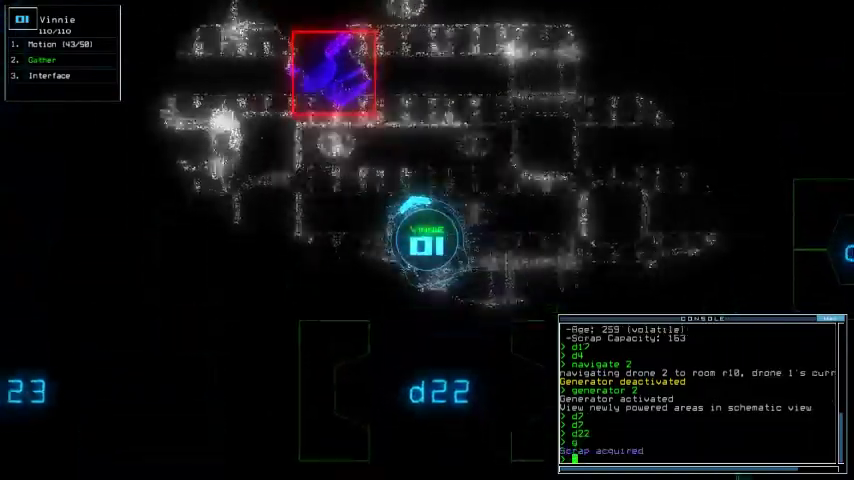
text(22)
key(Return)
key(space)
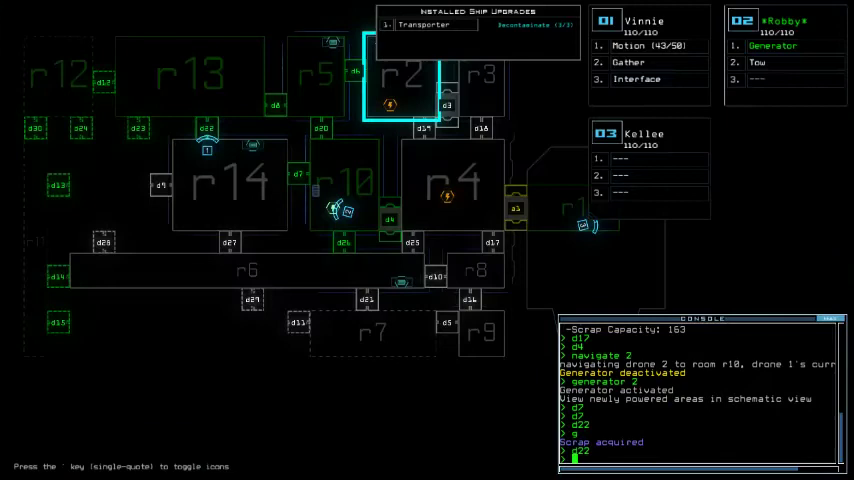
text(d12)
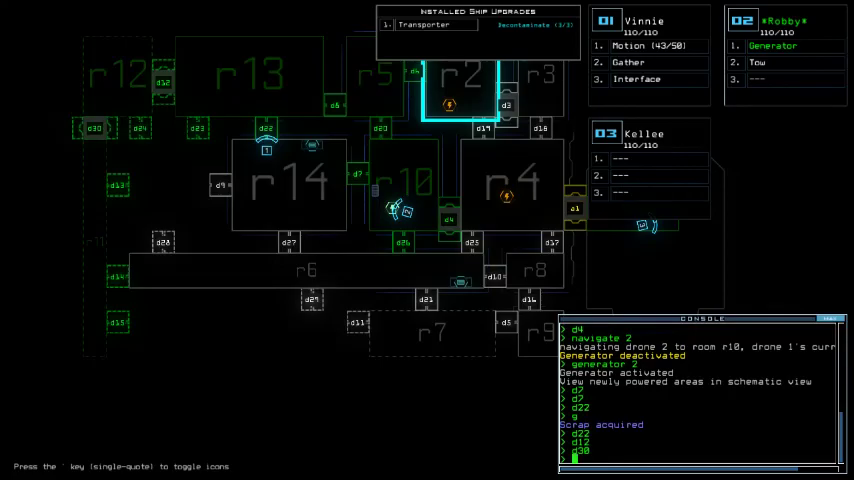
- Open doors d12, d30 and d7 and move Vinnie toward d7
key(space)
text(d2)
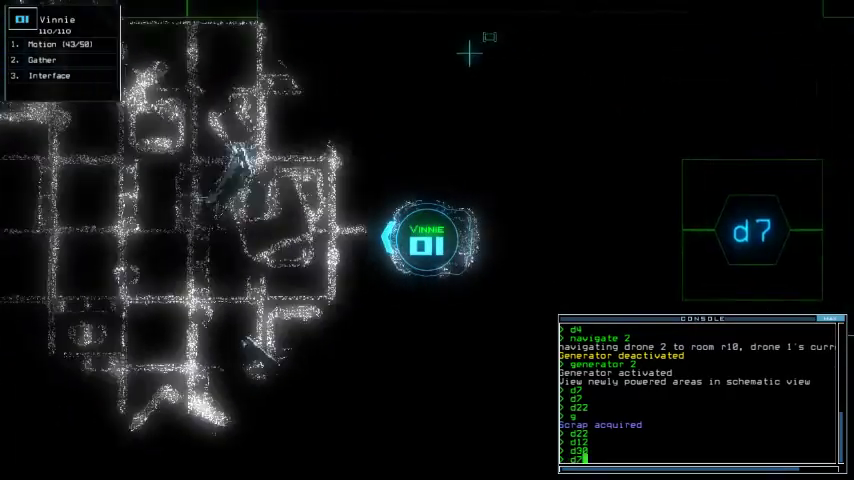
key(Return)
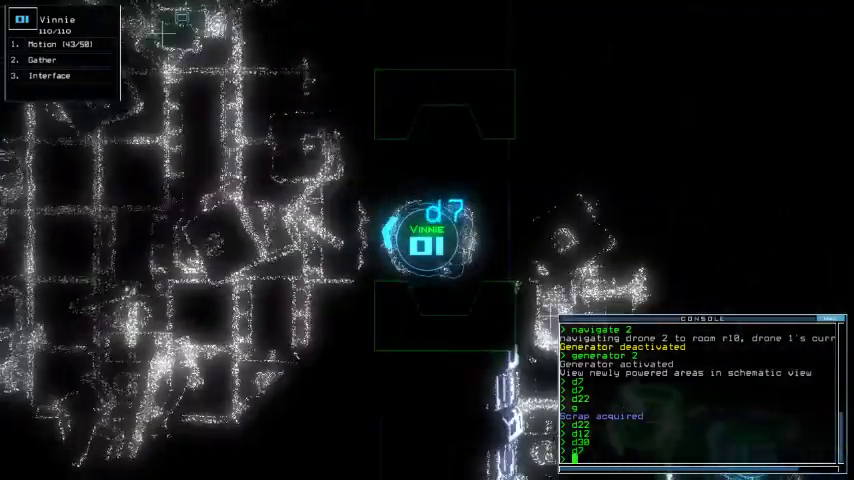
key(space)
key(Return)
key(space)
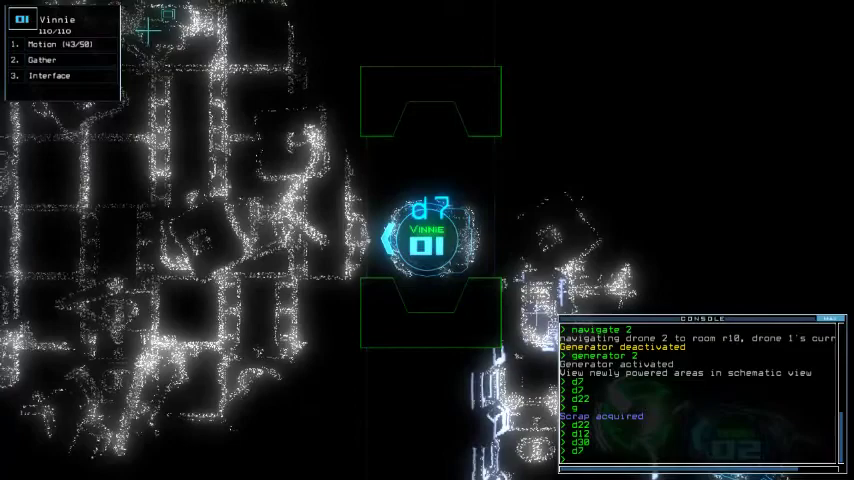
key(2)
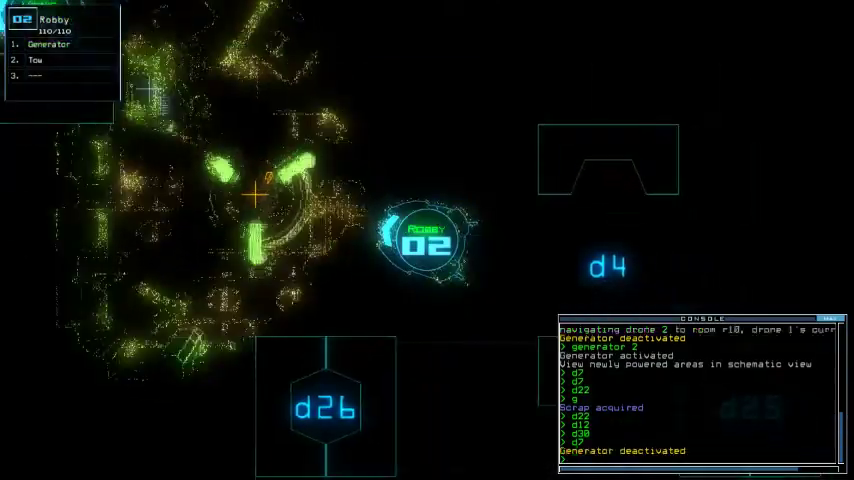
- Flag room r6, restart Robby's generator, and close four doors
key(space)
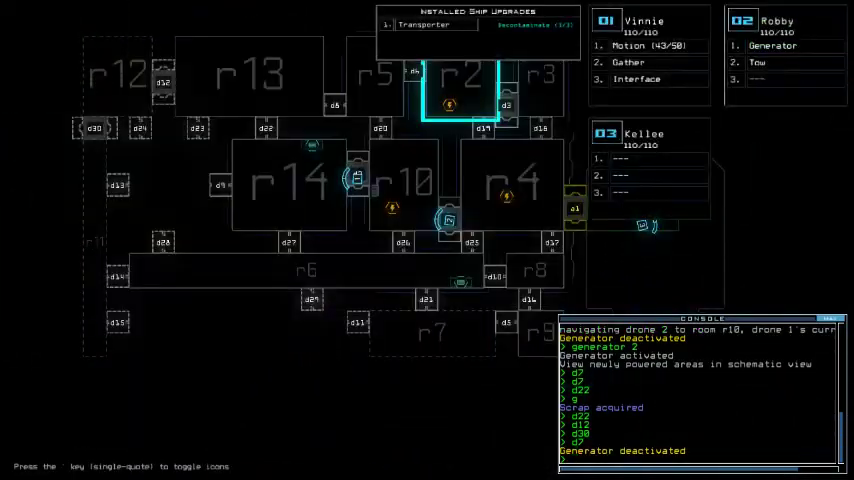
text(flag r5)
key(Return)
text(6)
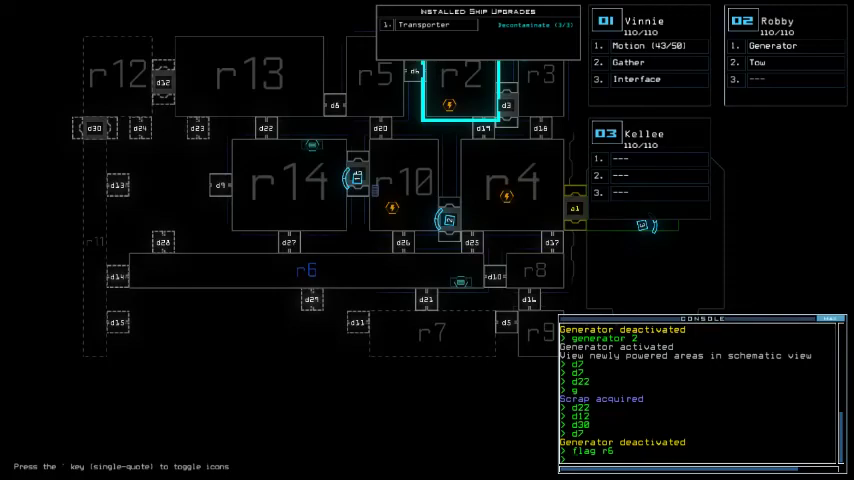
key(2)
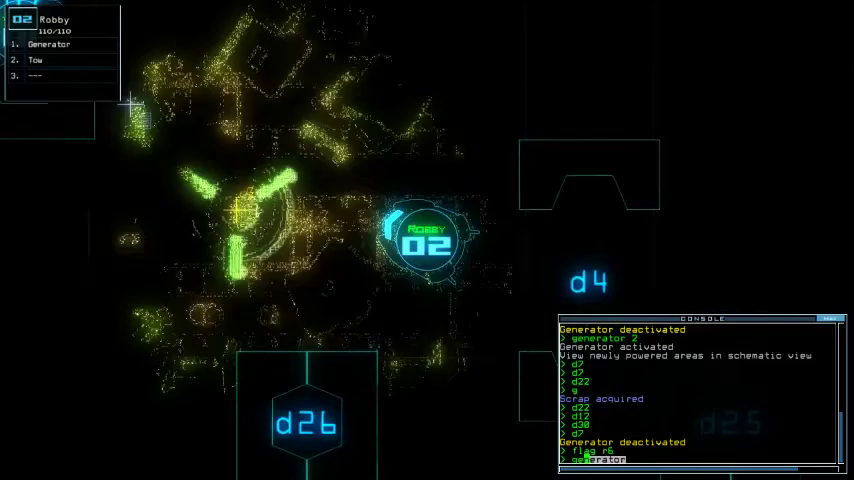
text(generator)
key(Return)
text(1)
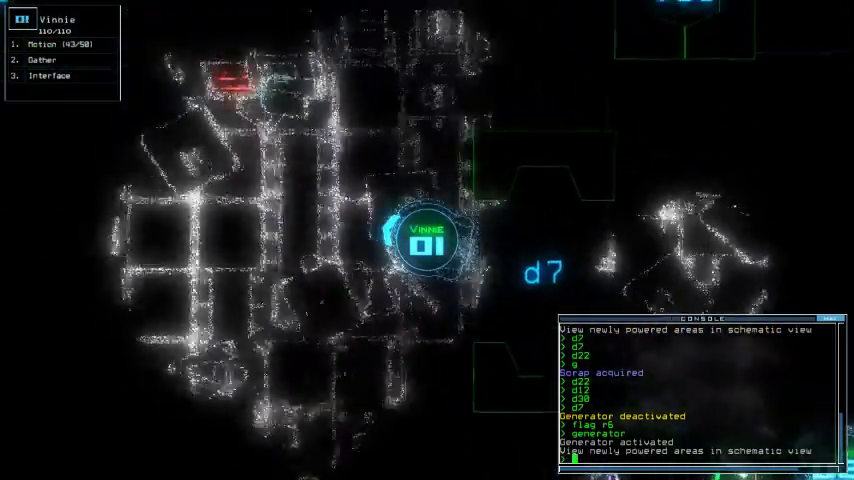
text(c)
key(Return)
key(space)
- Open doors d7 and d20 for Vinnie, viewing through her camera
key(Up)
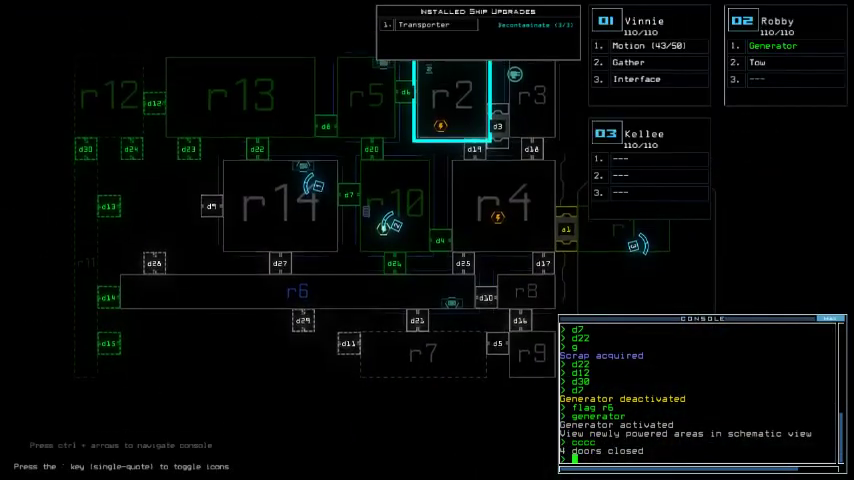
key(Return)
key(1)
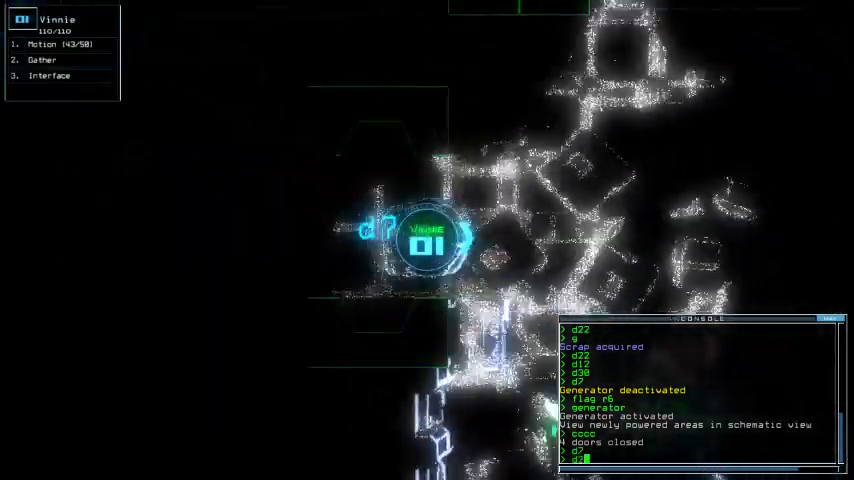
text(d20)
key(Return)
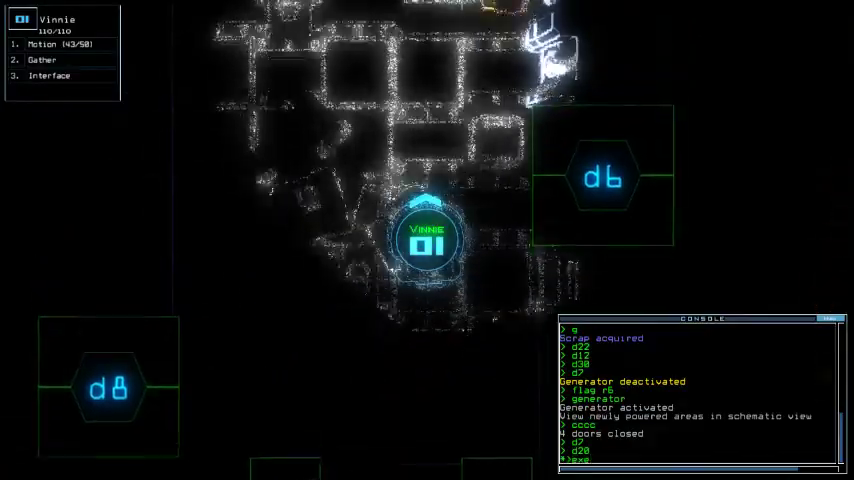
text(xe)
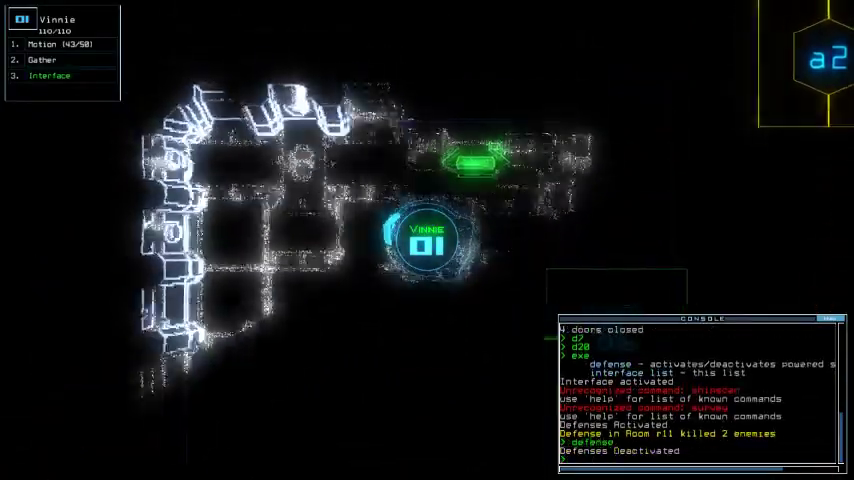
text(d8)
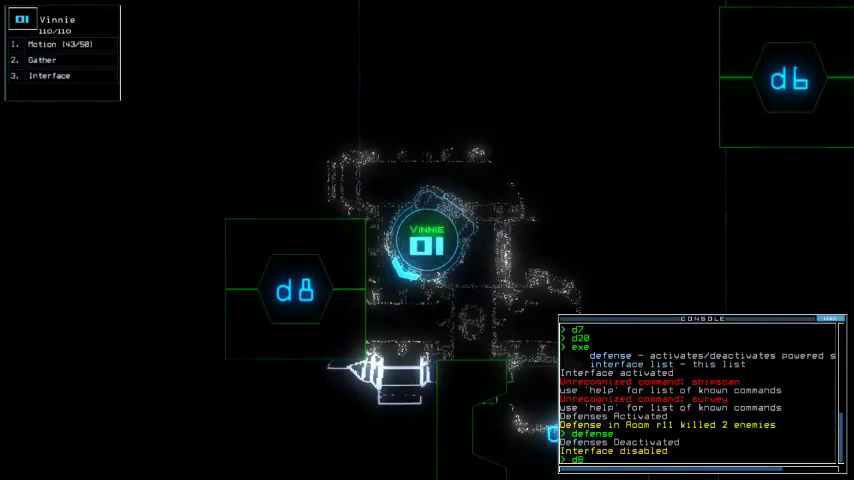
- Open door d8, seal the doors around Vinnie, then open d12 and gather scrap
key(Return)
text(cosc)
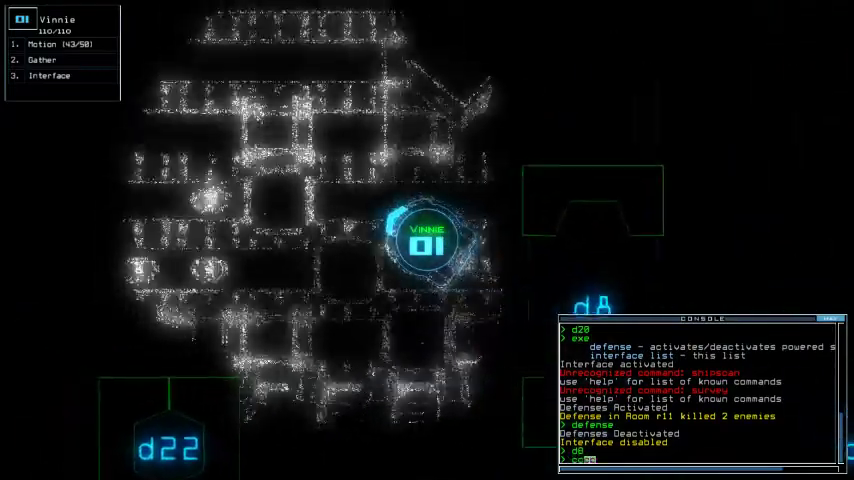
key(Return)
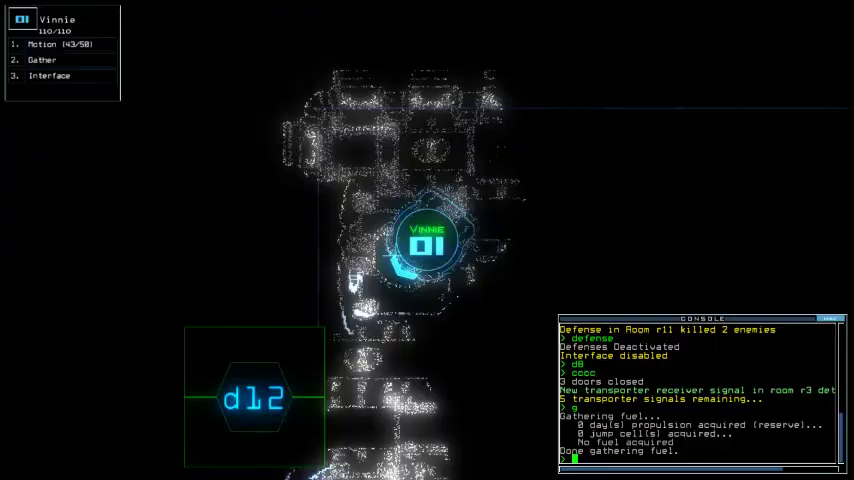
text(d12)
key(Return)
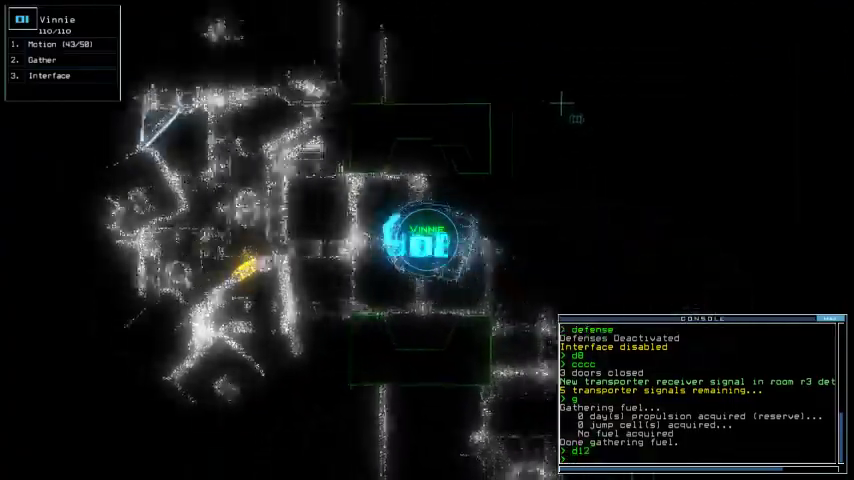
text(g)
key(Return)
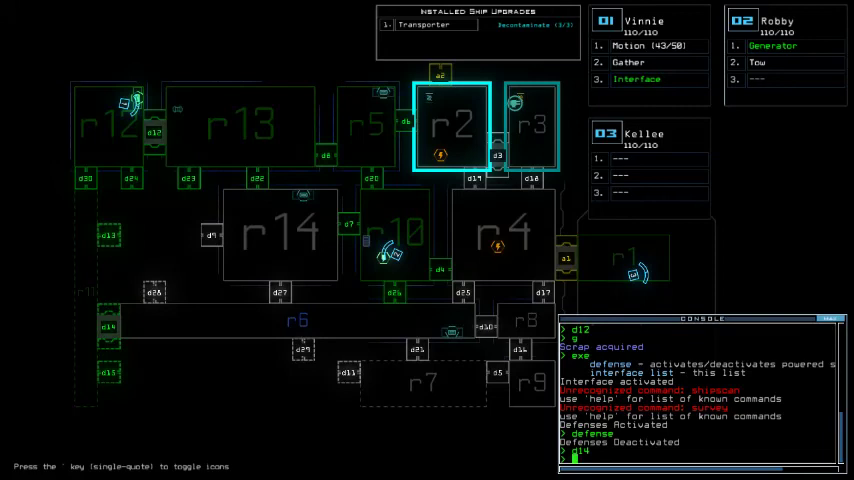
- Open door d14 for Vinnie and switch the ship defenses off
key(Return)
text(d)
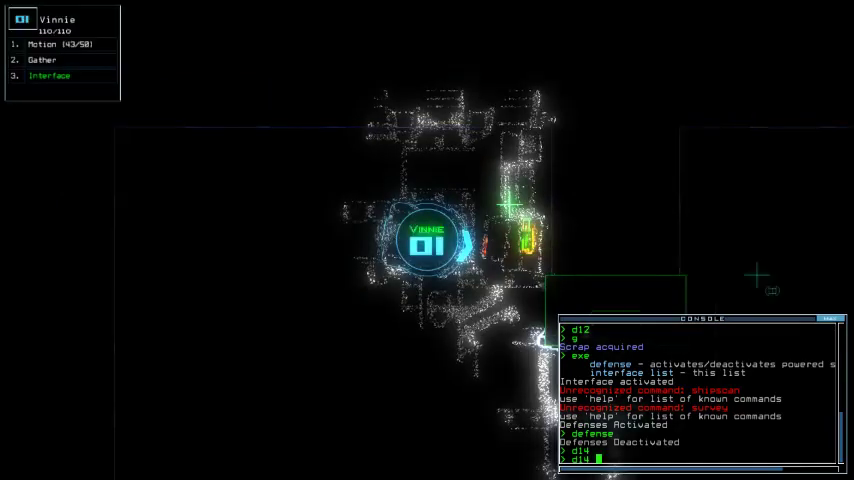
text(efense)
key(Return)
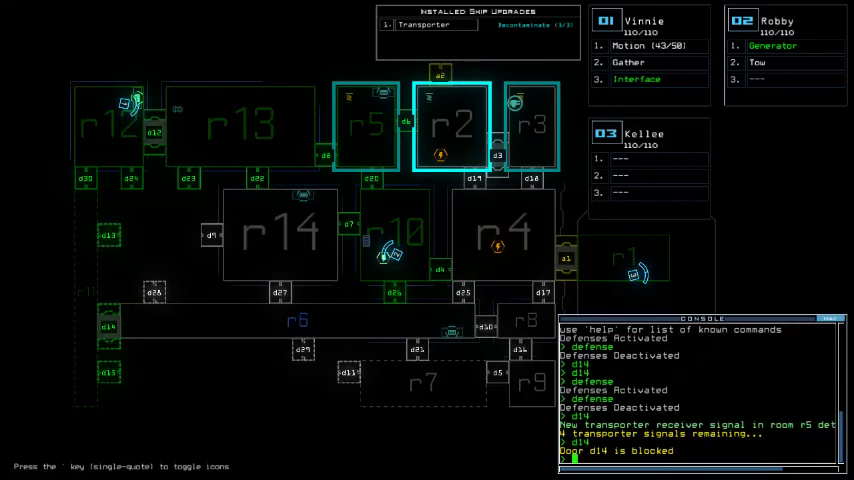
text(1efense)
key(Return)
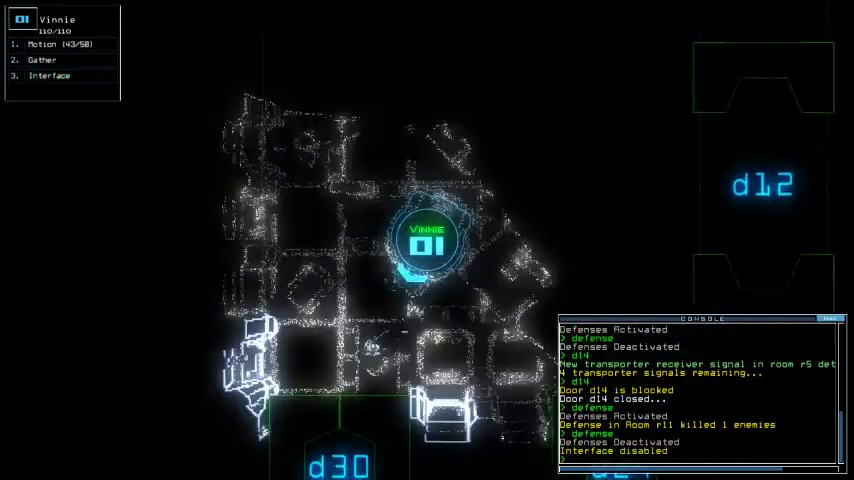
text(d30)
- Open door d30 and drive Vinnie north to gather the scrap beyond it
key(Up)
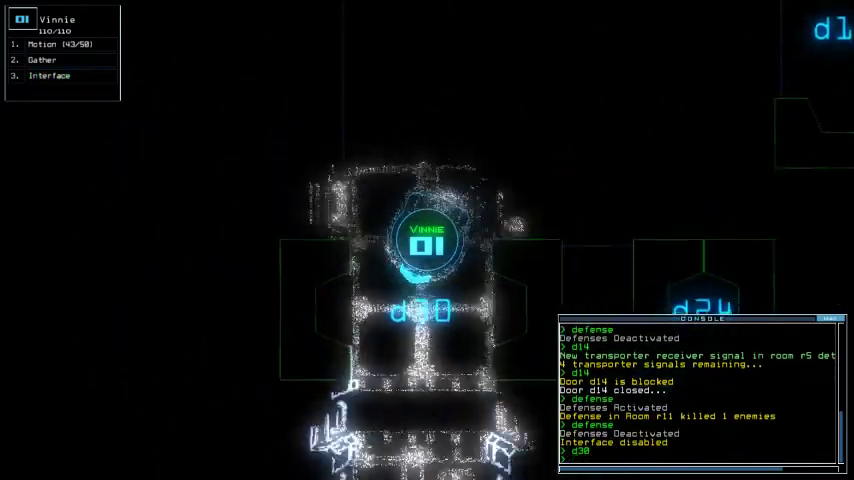
key(Up)
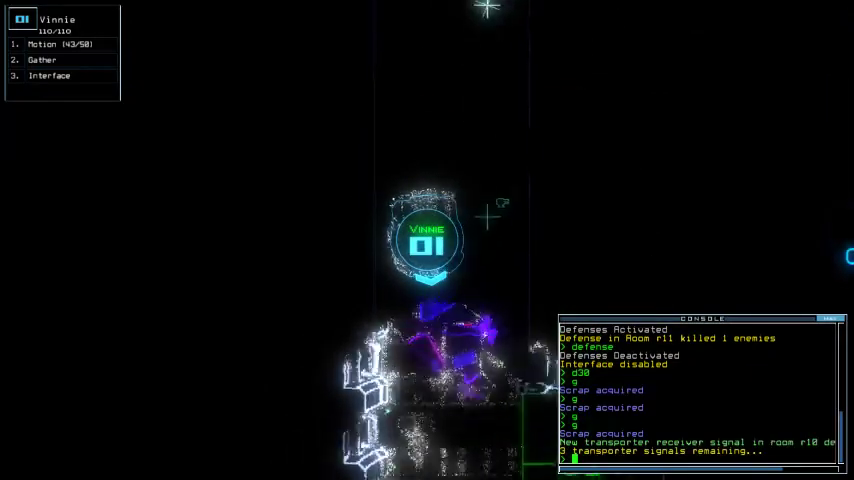
key(space)
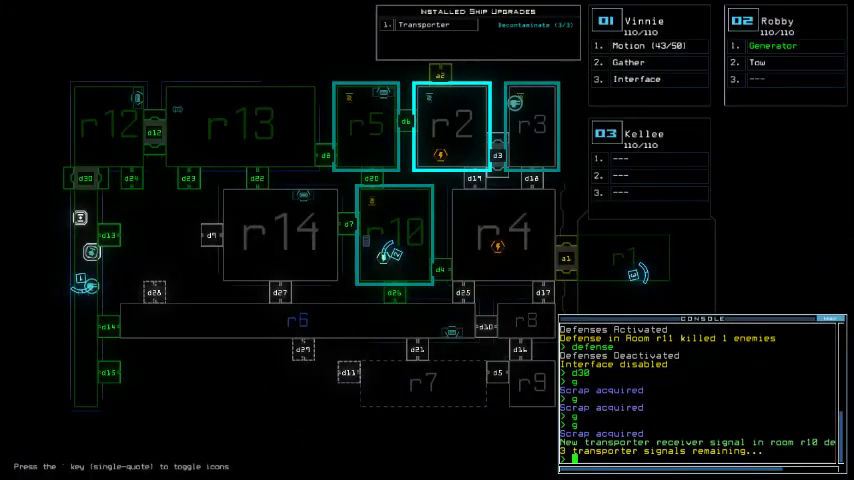
- Move Vinnie toward d30, then transport Robby to r1 and seal r1's doors
key(space)
key(Up)
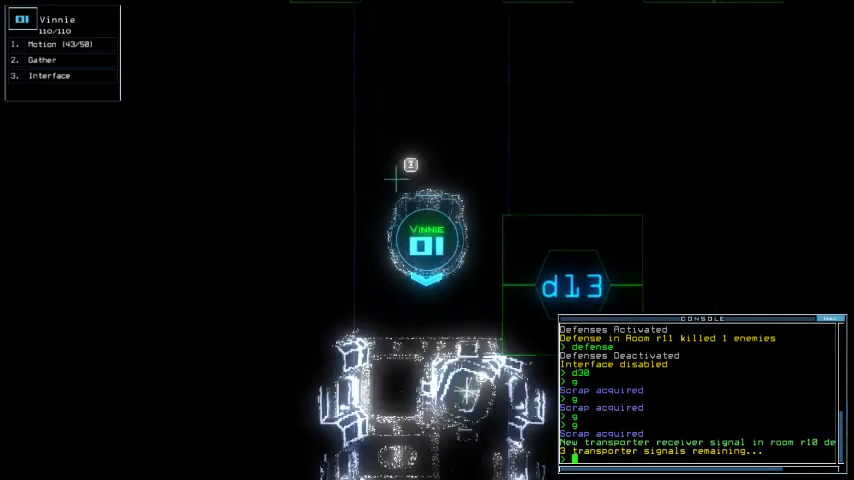
key(Up)
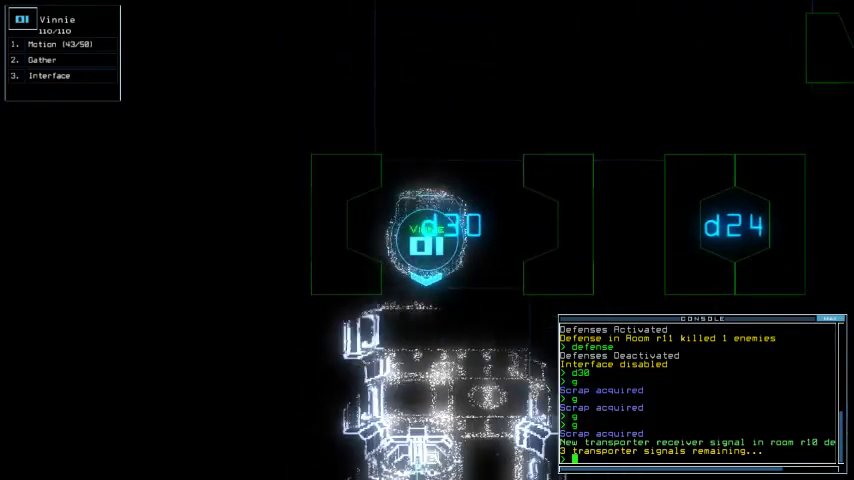
key(space)
key(2)
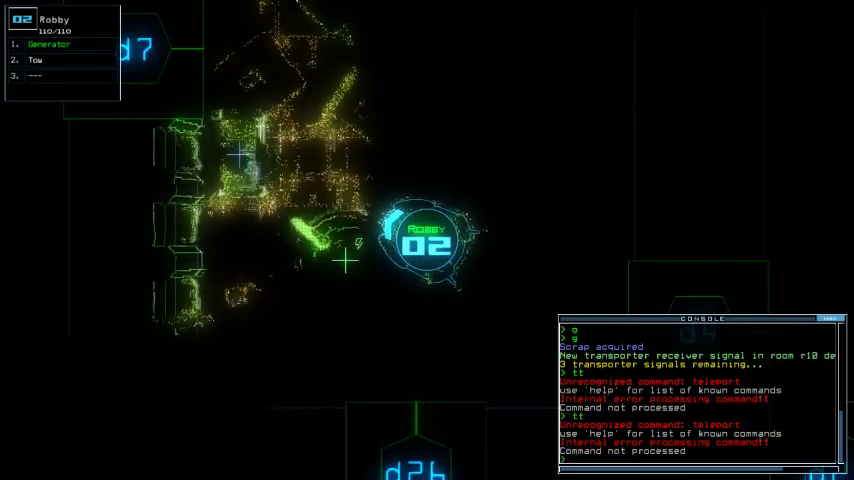
text(transport 2r1)
key(Return)
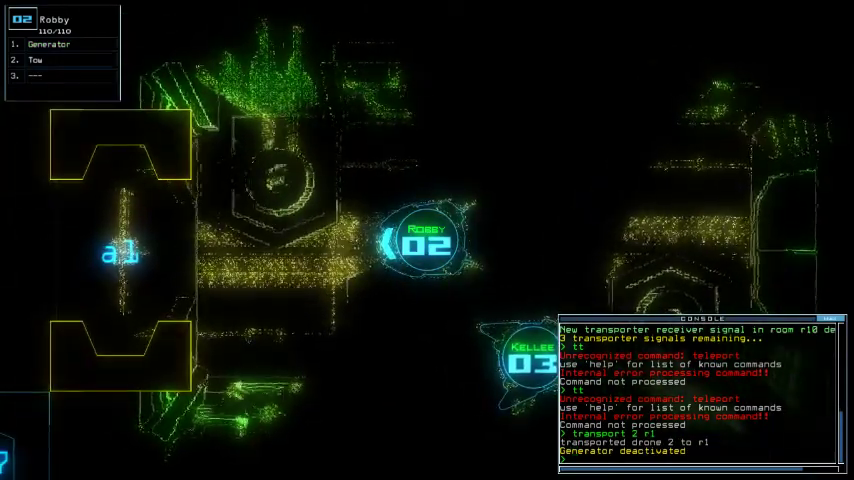
text(r1)
key(Return)
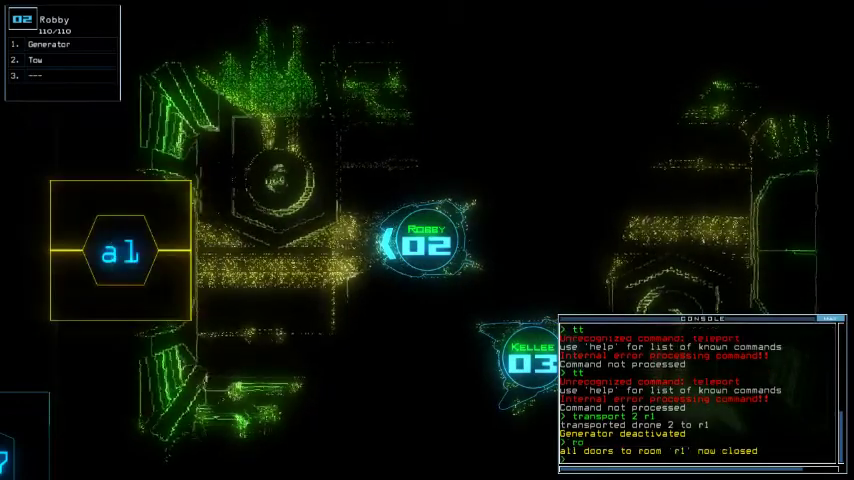
- Switch back to Vinnie and check the mission time, which reads 00:05:59
key(1)
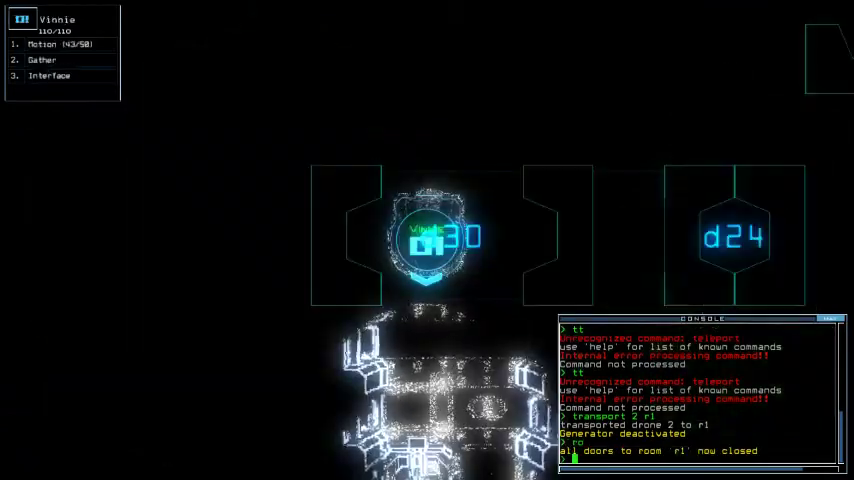
key(space)
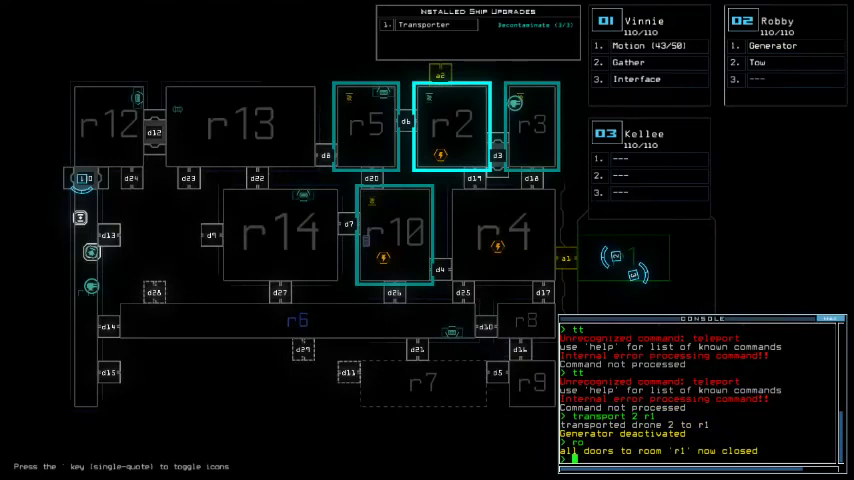
text(t)
key(Return)
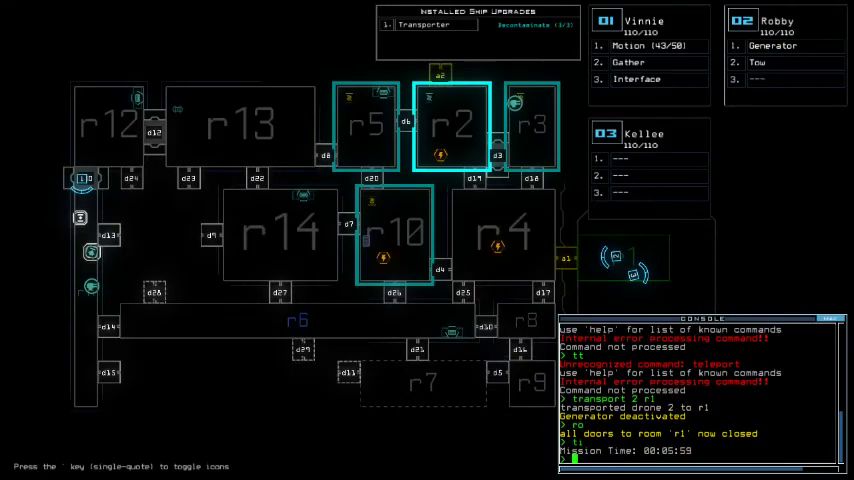
key(Left)
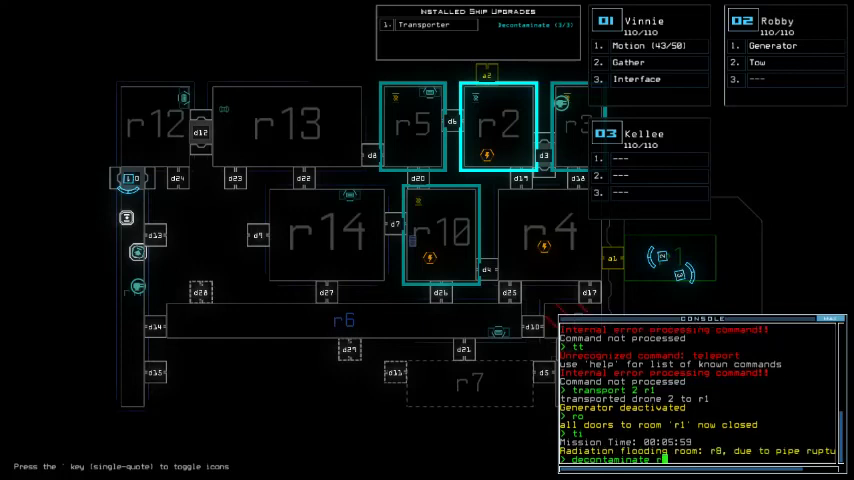
- Transport Robby to r10, activate its generator, then switch back to the damaged Vinnie
key(Right)
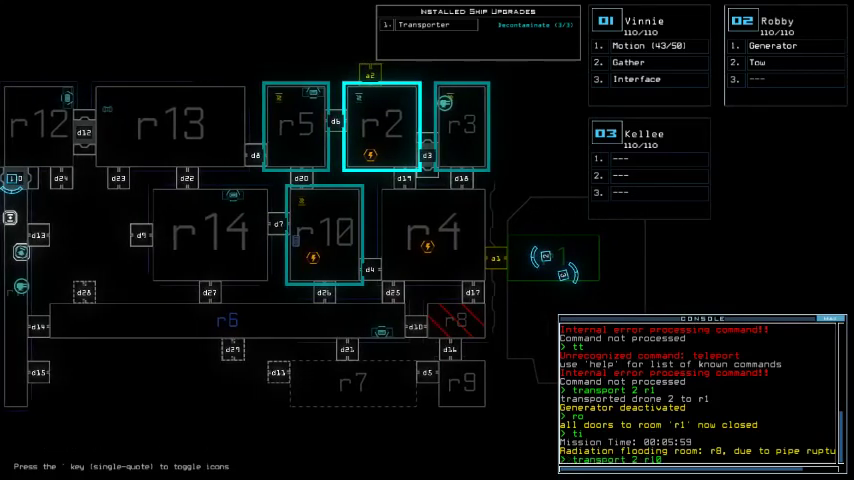
key(Return)
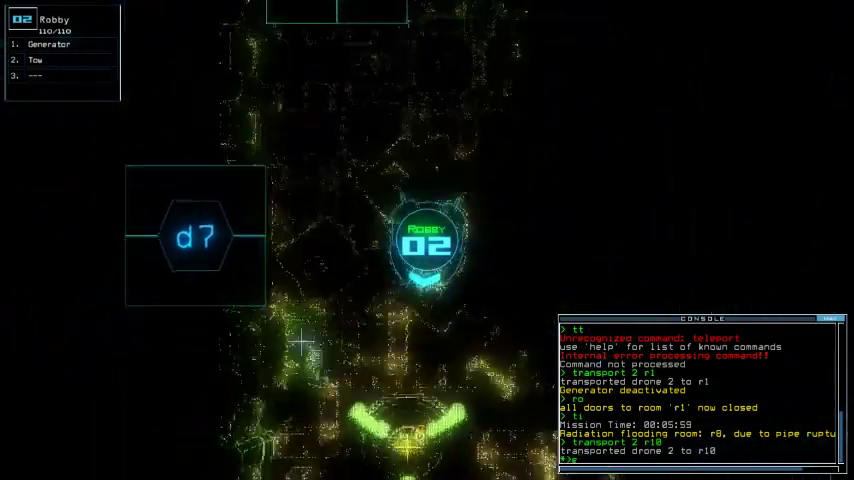
key(Return)
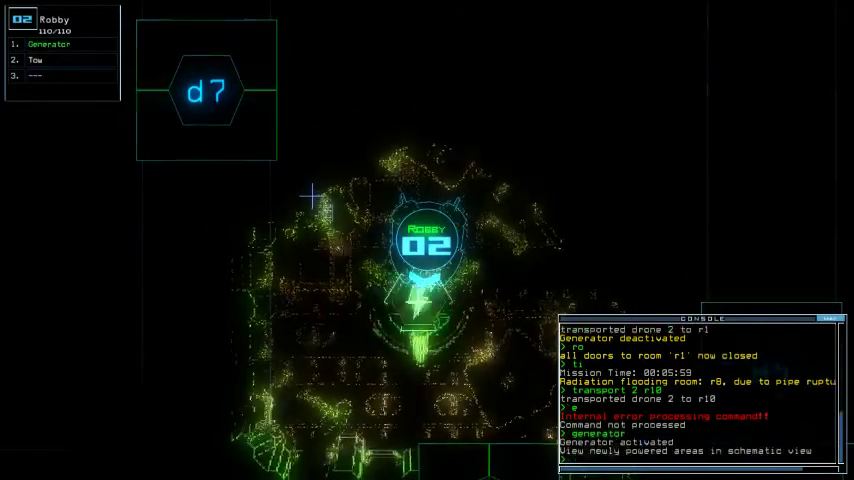
key(1)
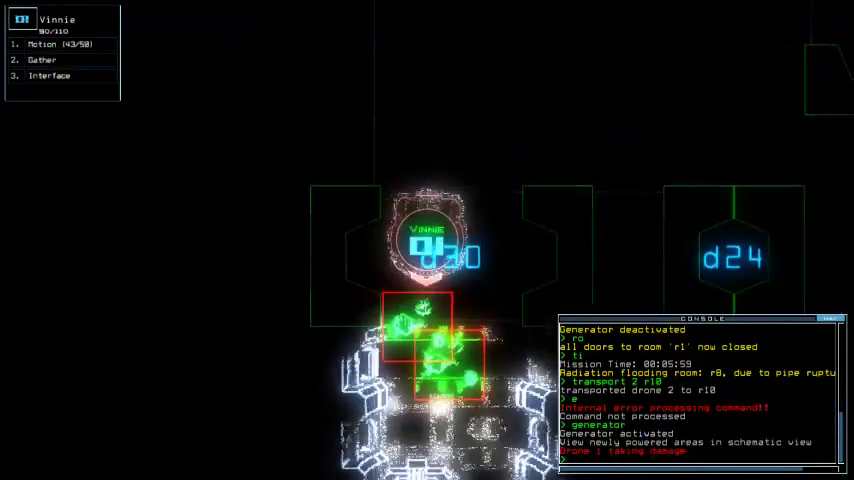
key(space)
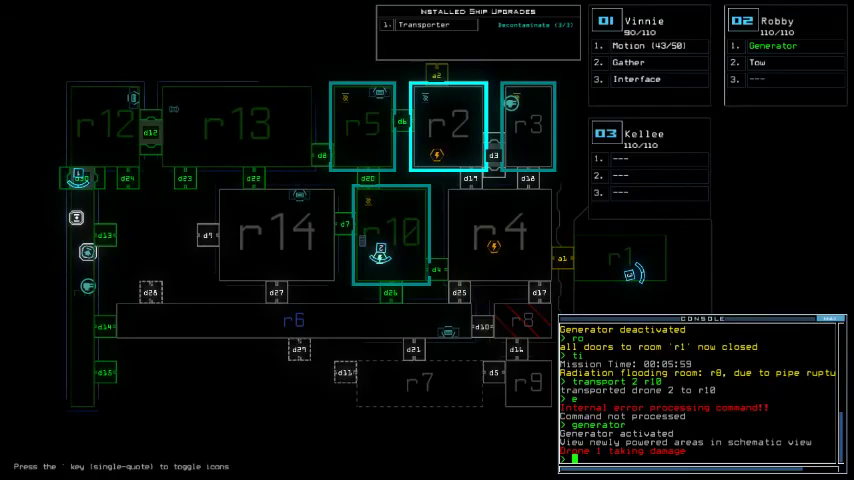
- Switch the defenses off, open door d13 and gather scrap in Vinnie's room
key(space)
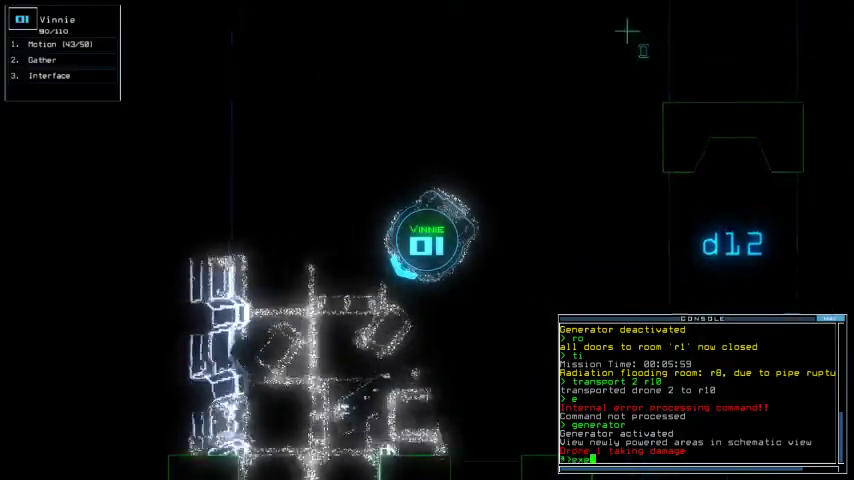
text(defense)
key(Return)
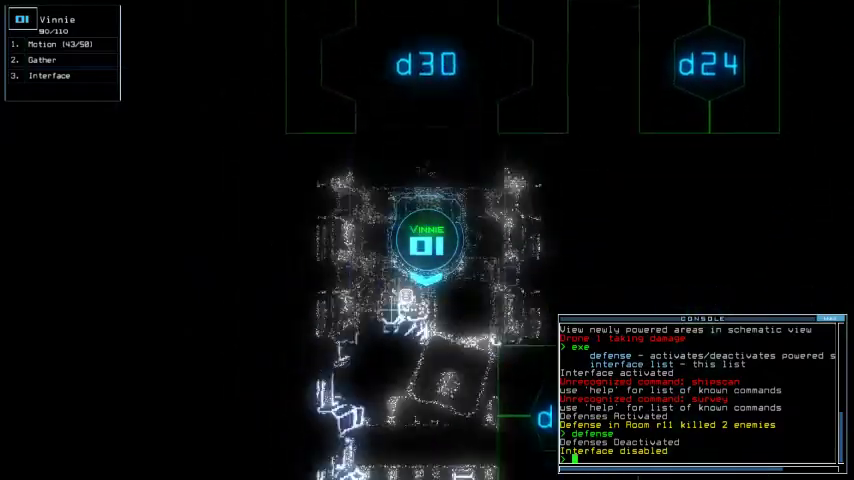
text(d13)
key(Return)
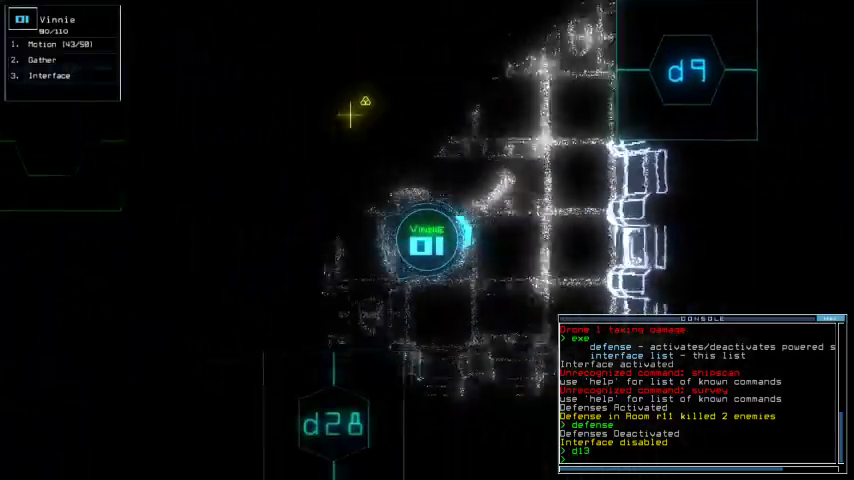
text(g)
key(Return)
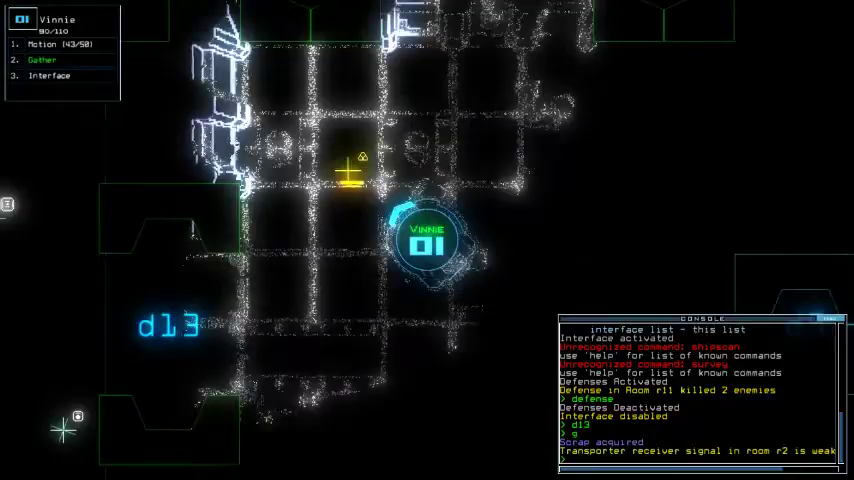
text(g)
key(Return)
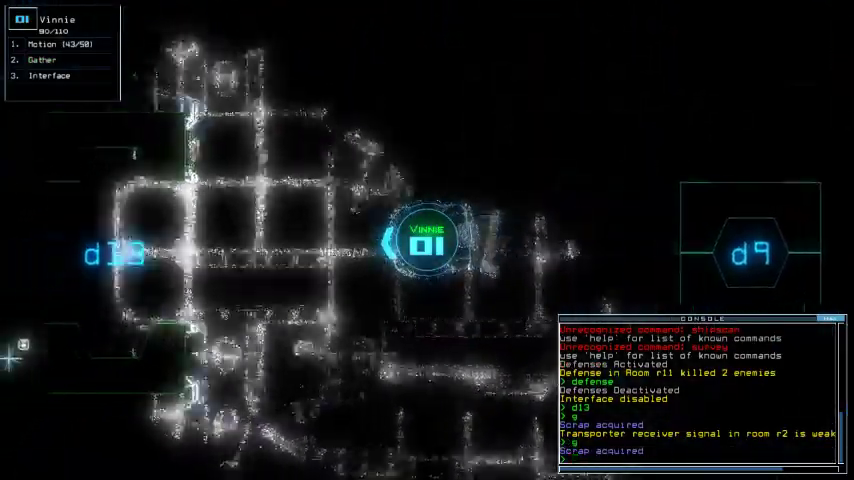
text(d13)
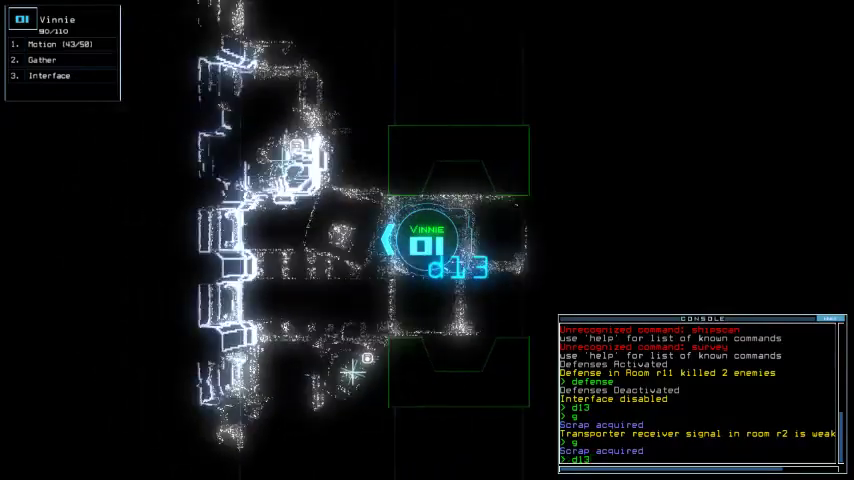
key(Return)
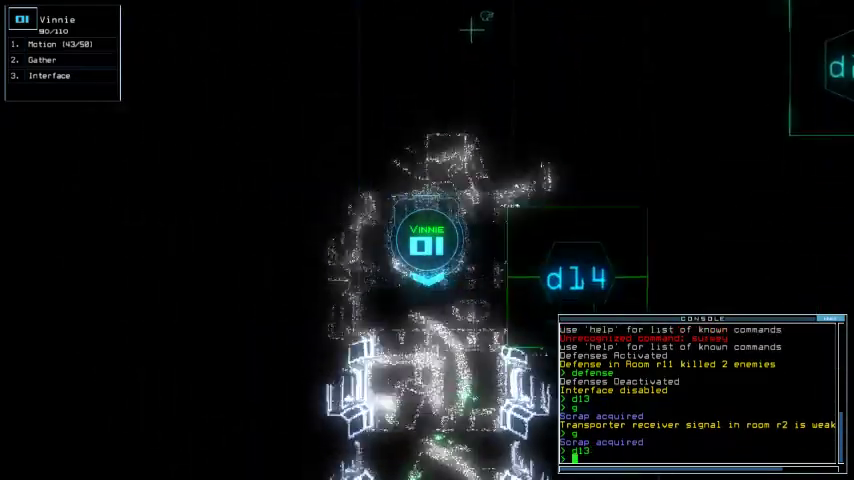
- Open door d14 and gather all remaining scrap in the new room
key(Tab)
key(Tab)
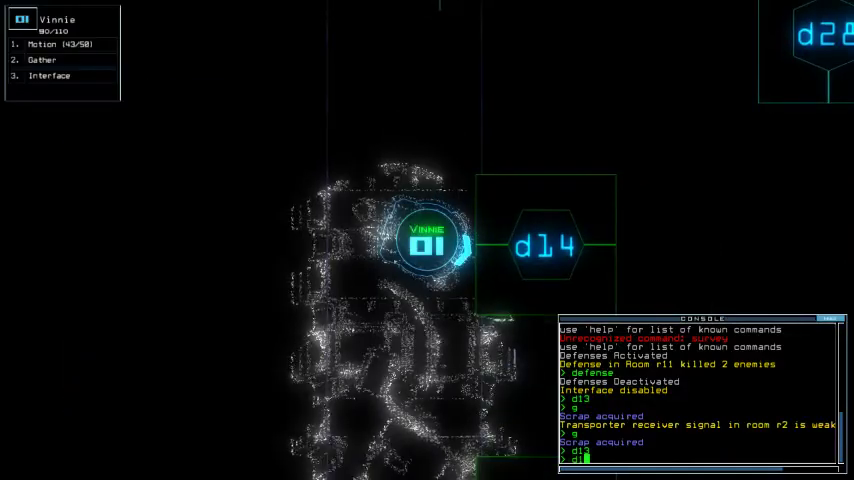
text(4)
key(Return)
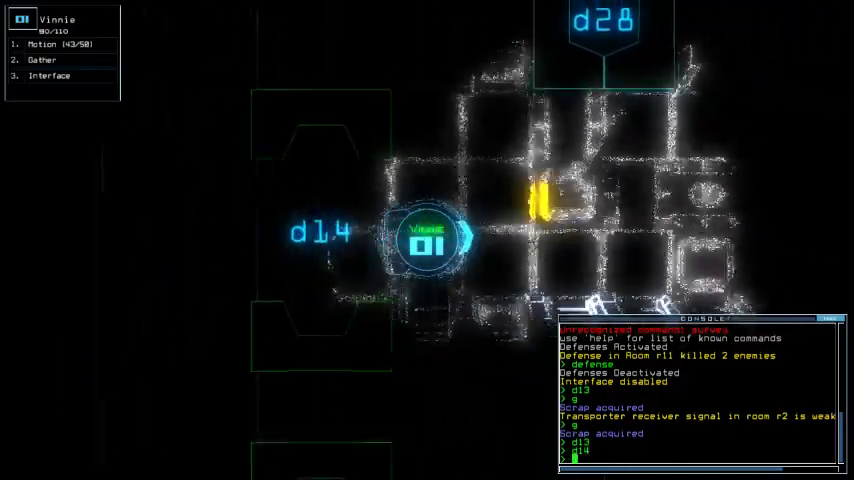
text(g)
key(Return)
text(g)
key(Return)
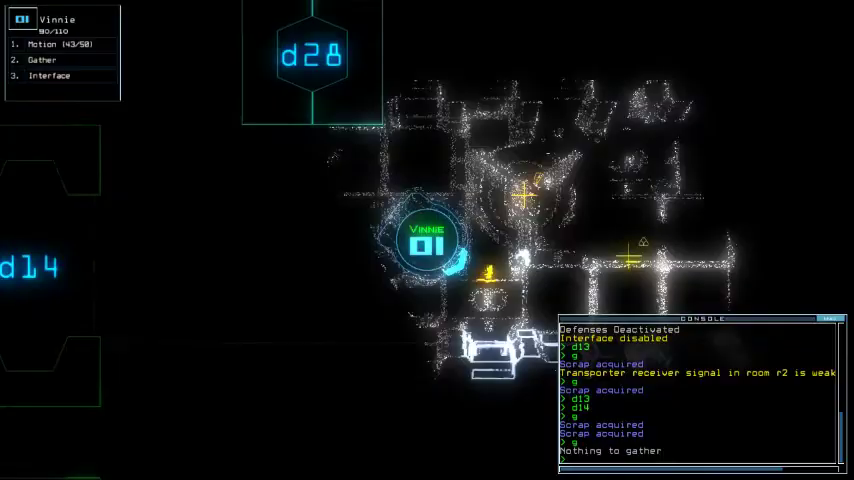
text(g)
key(Return)
text(g)
key(Return)
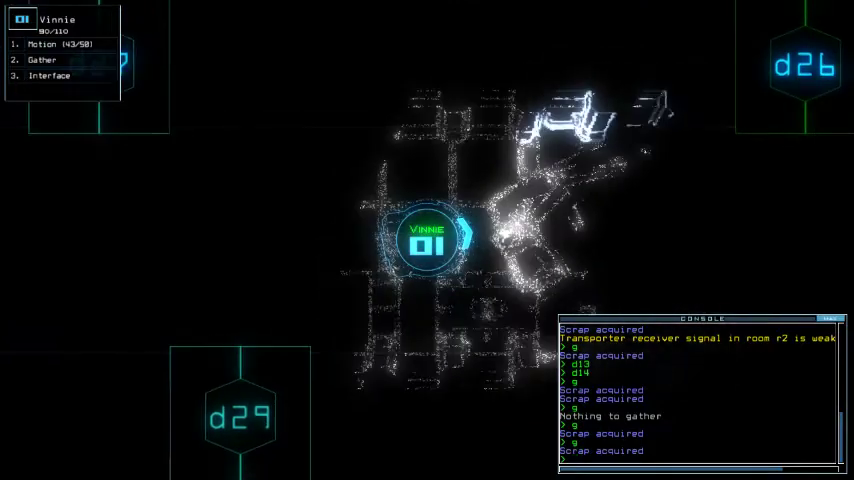
key(space)
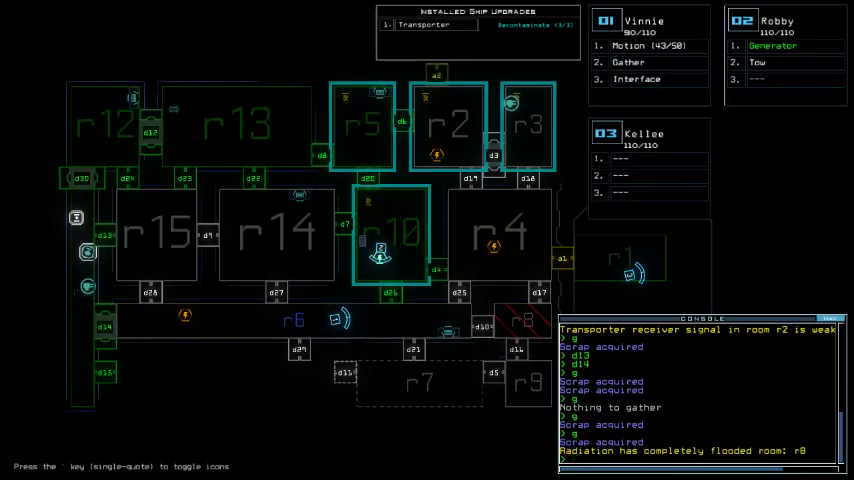
key(space)
text(d20 d)
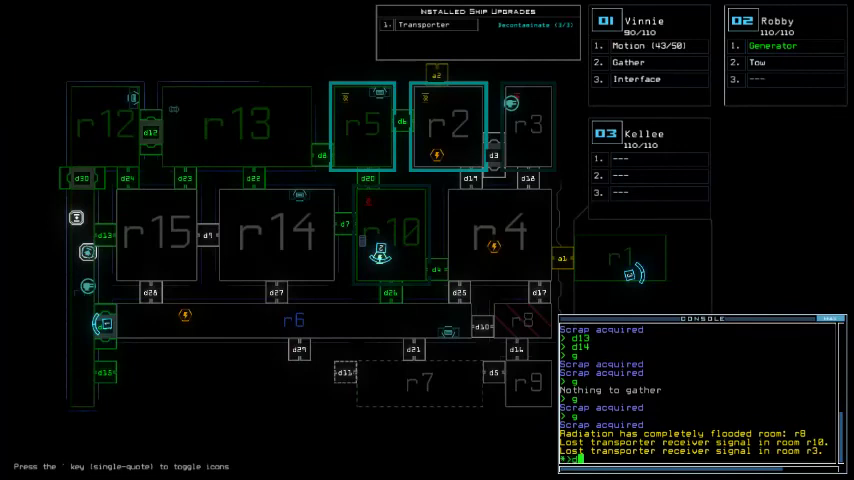
text(8)
- Toggle doors d20 and d8, send Robby toward r11, then start and stop towing the Ship Surveyor
key(Return)
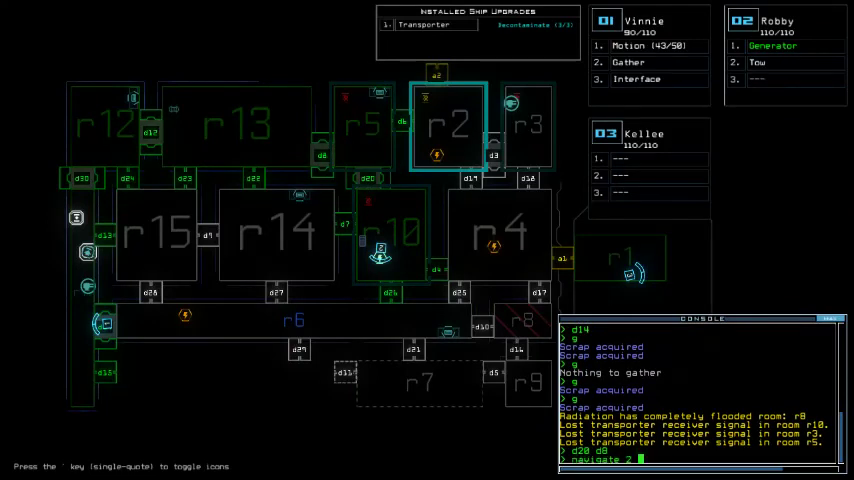
key(space)
text(r11)
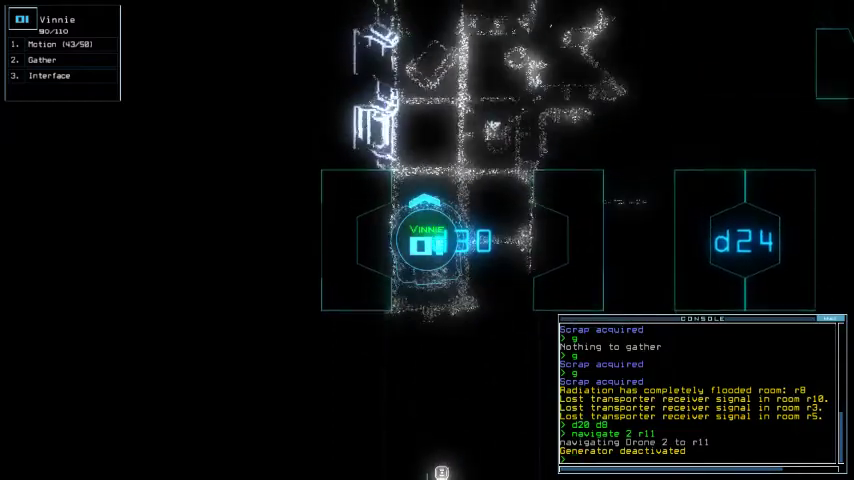
key(2)
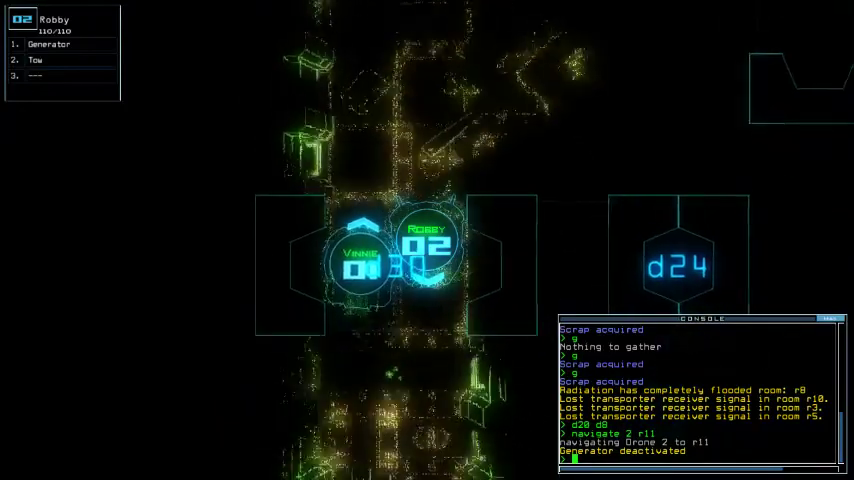
text(to)
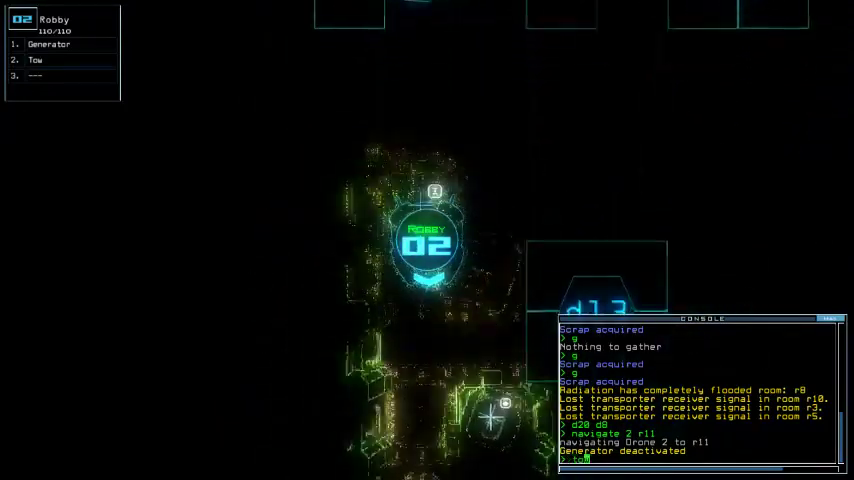
text(w)
key(Return)
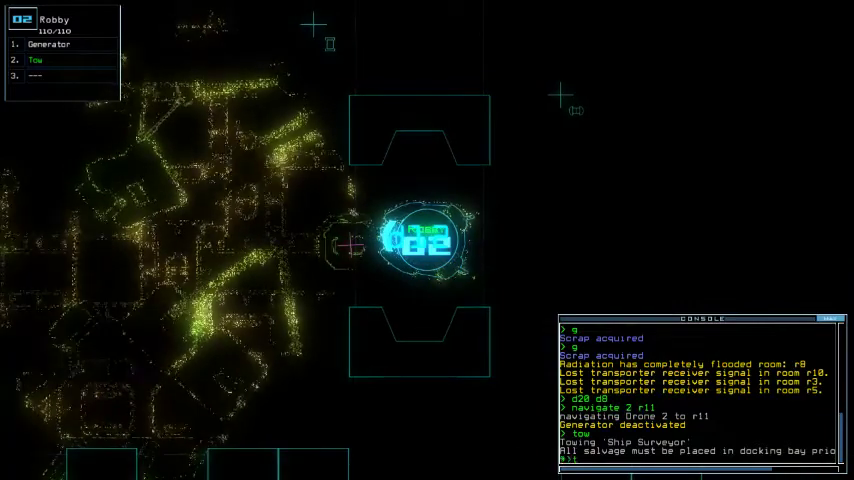
text(tow)
key(Return)
key(space)
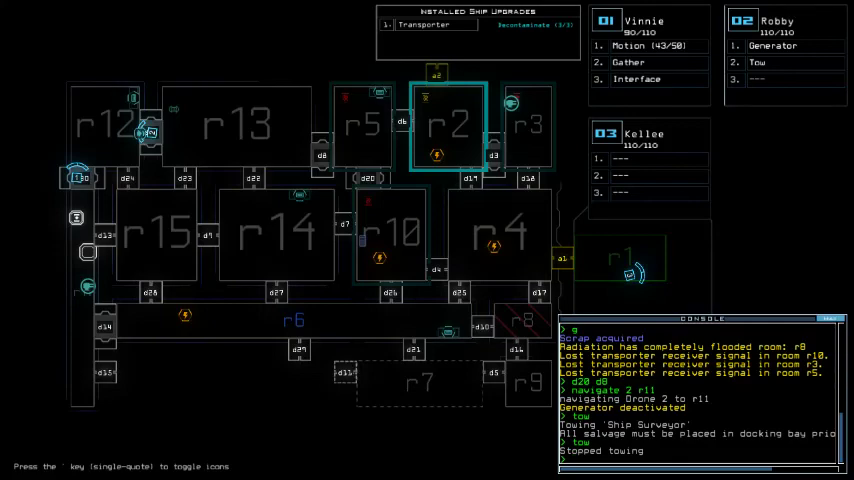
text(21tow)
- Resume towing the Ship Surveyor with Robby and turn on the generator
key(Return)
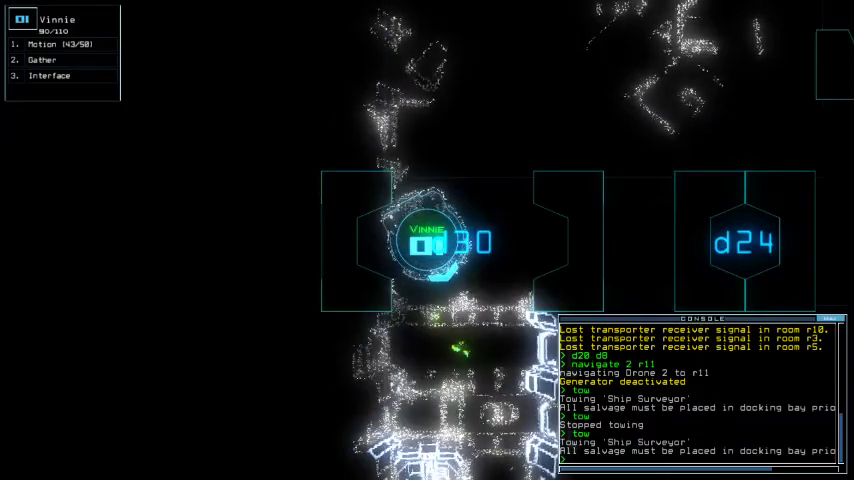
key(2)
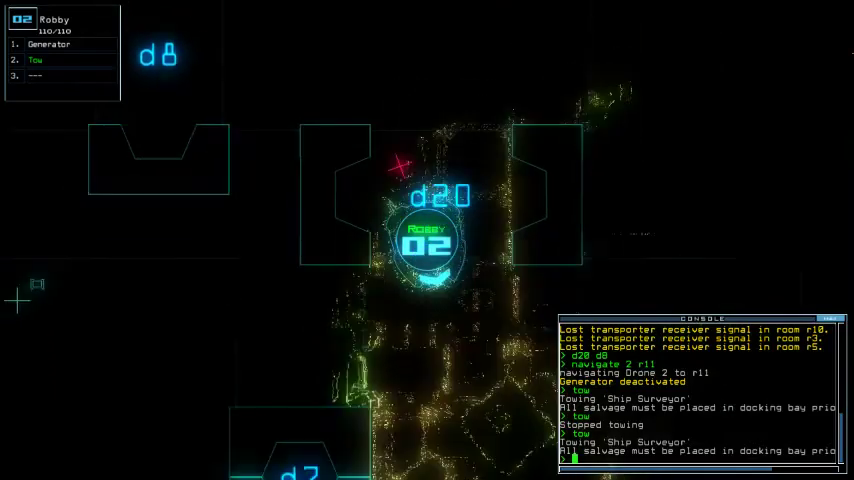
text(generator)
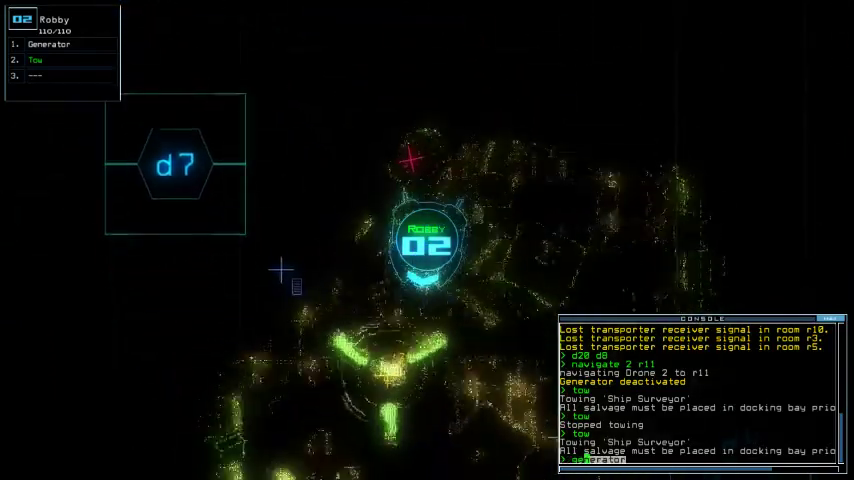
key(Return)
- Have Vinnie interface with the ship, then switch the defenses on and back off
key(1)
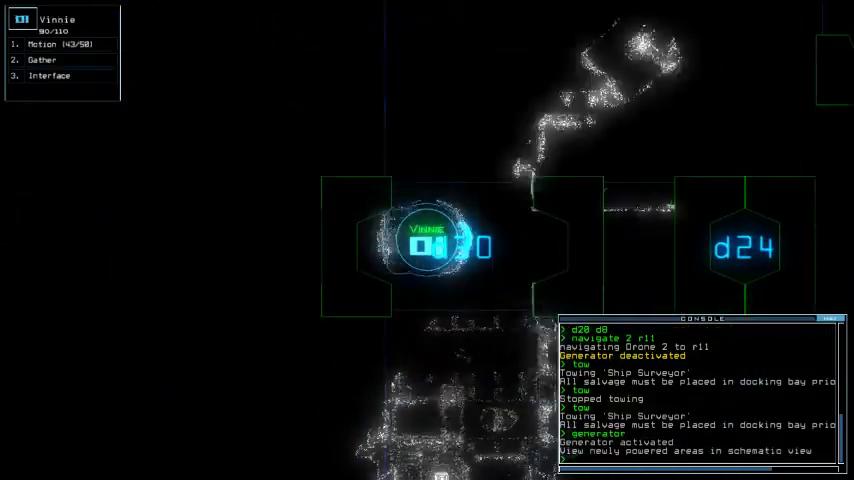
text(ex)
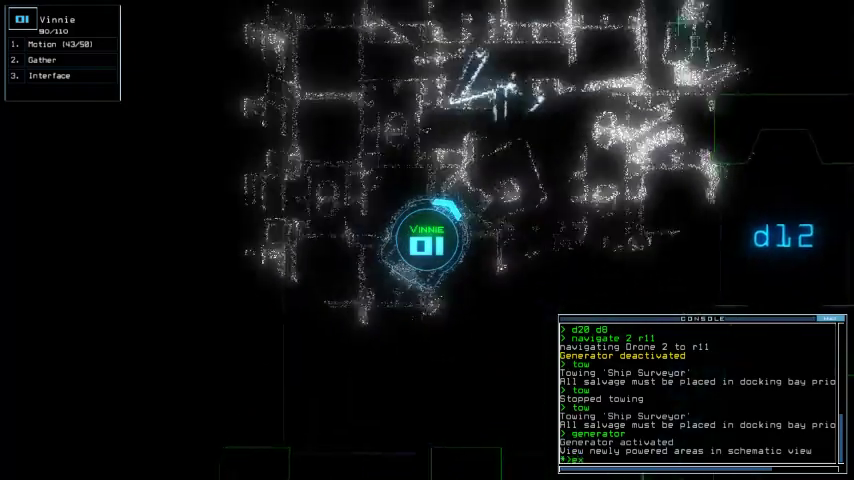
text(e)
key(Return)
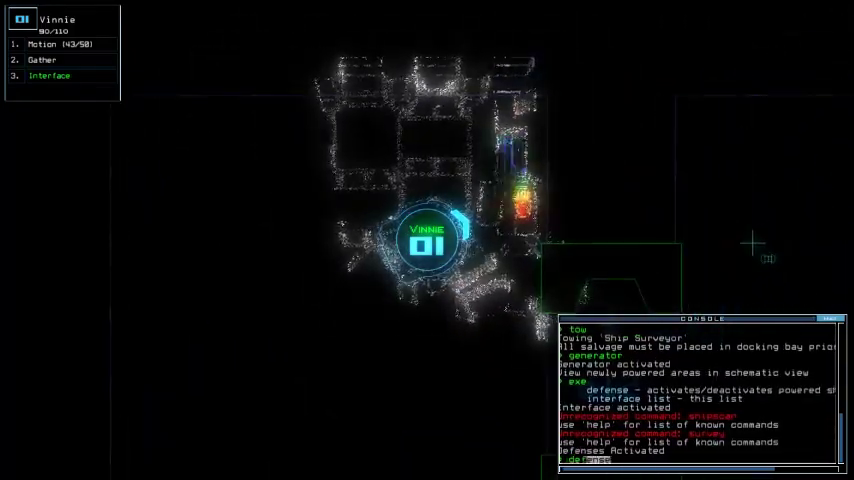
key(Return)
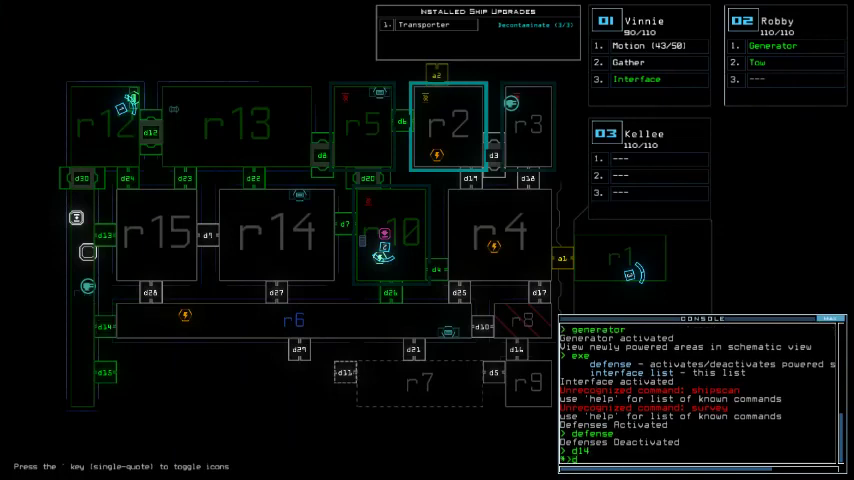
text(6)
- Toggle door d5, transport Robby to r1 to release the Ship Surveyor, then to r2
key(Return)
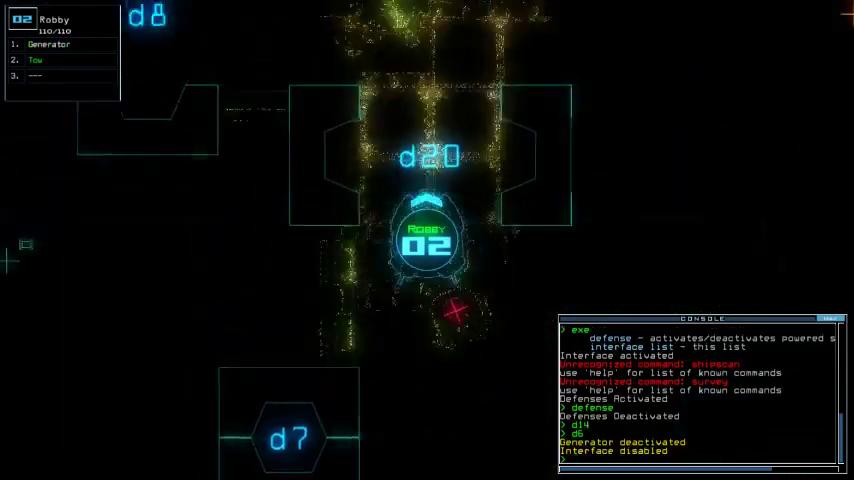
text(transport)
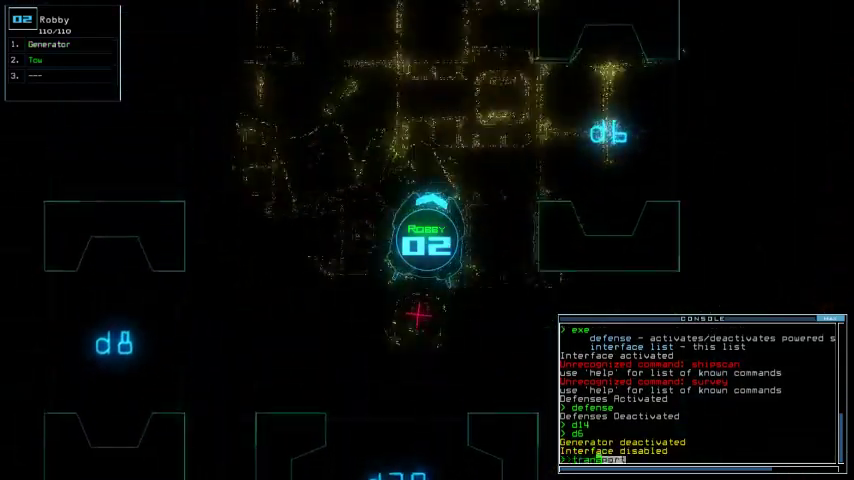
text(ransport r1)
key(Return)
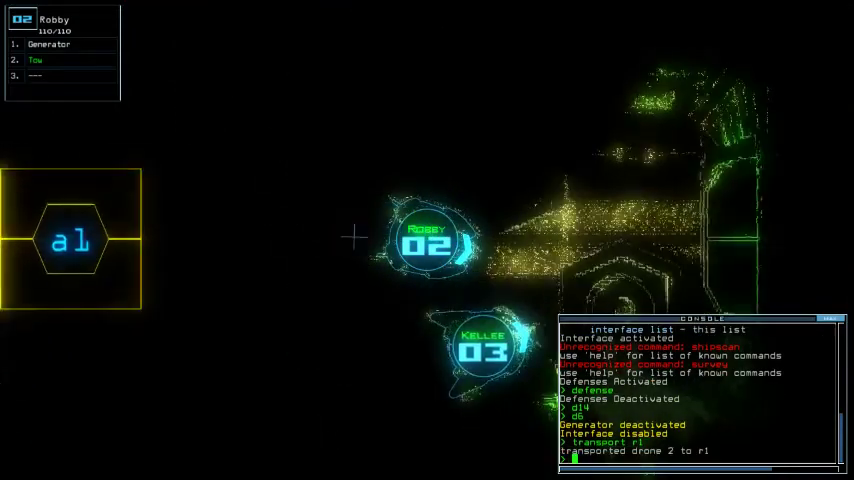
text(tow)
key(Return)
key(space)
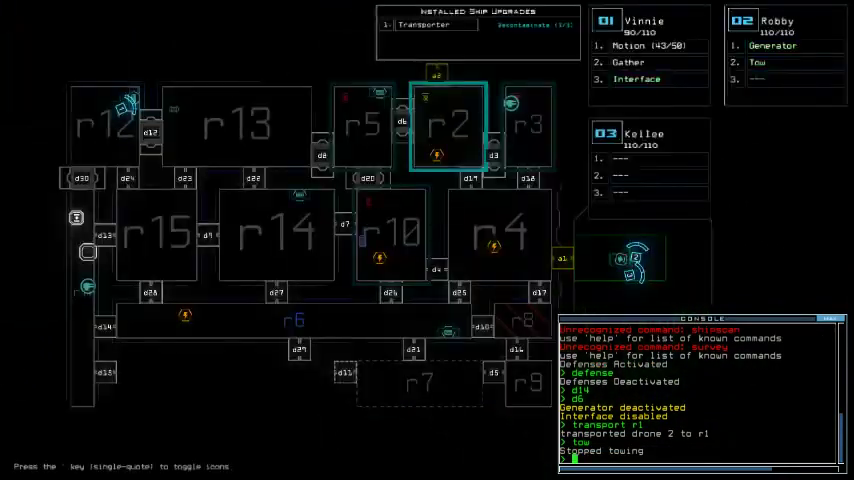
text(transport 2 r2)
key(Return)
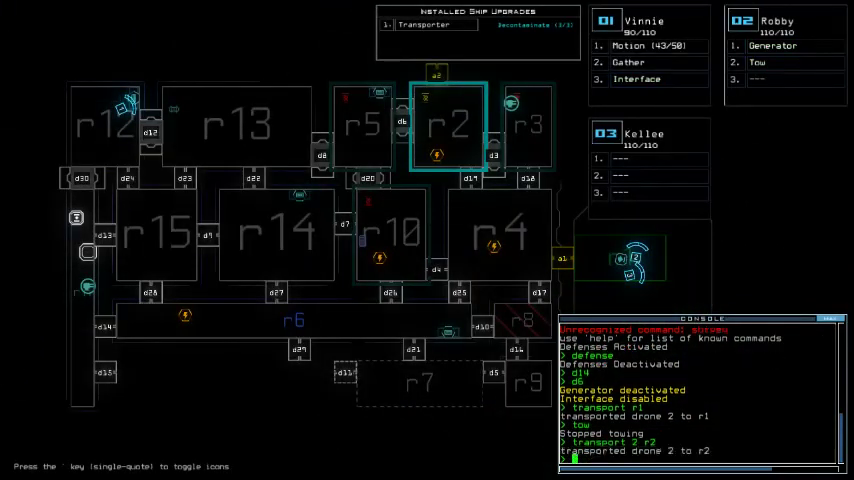
key(space)
text(ge)
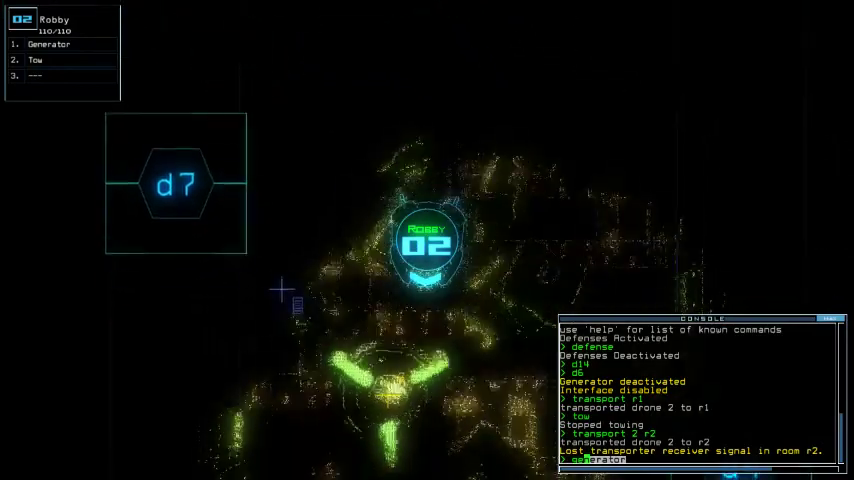
text(d14)
- Turn the generator back on and toggle doors d14 and d15 from Vinnie's view
key(Return)
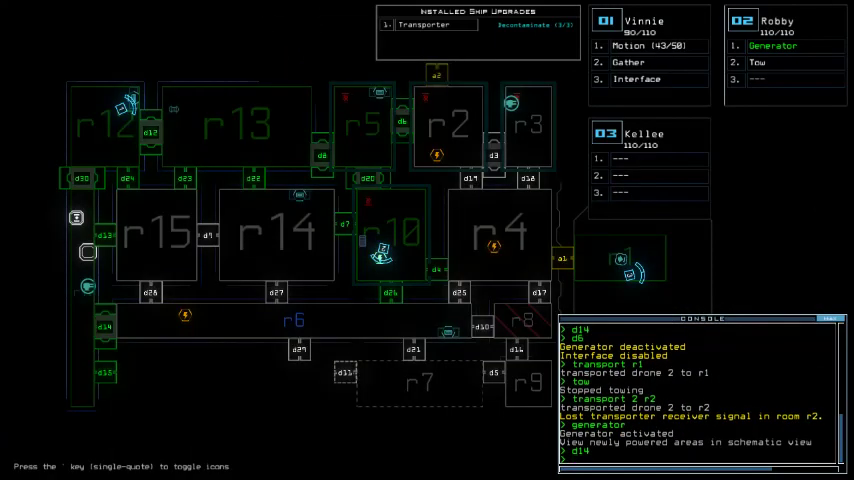
key(Return)
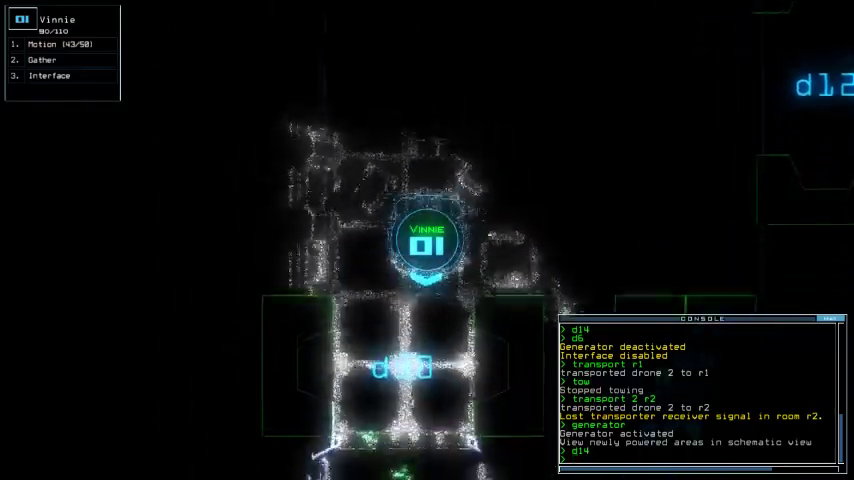
text(d15)
key(Return)
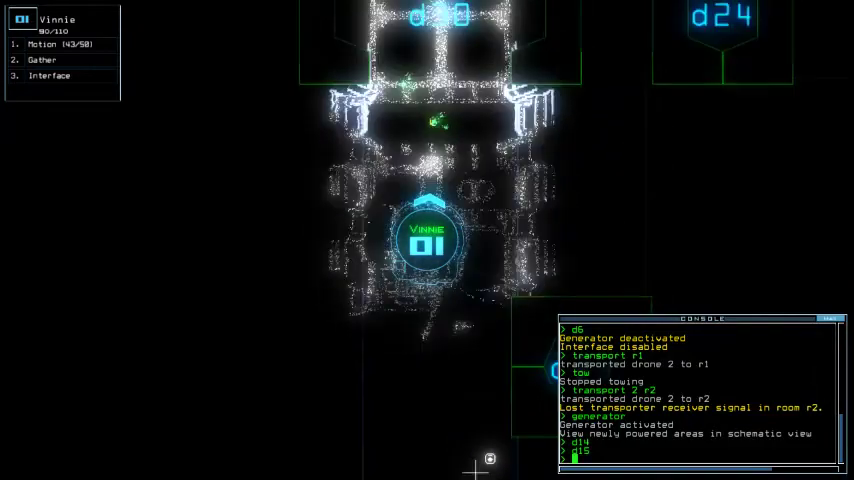
- Pan the ship schematic and check the mission time, which reads 00:09:59
key(space)
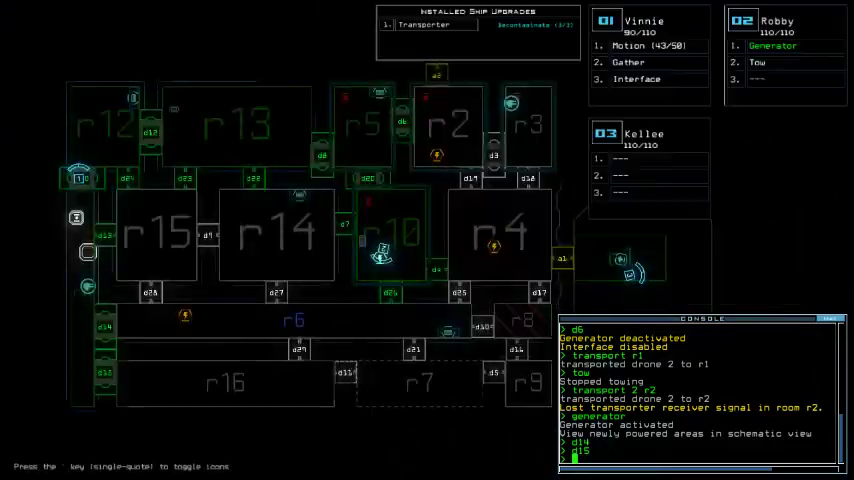
key(space)
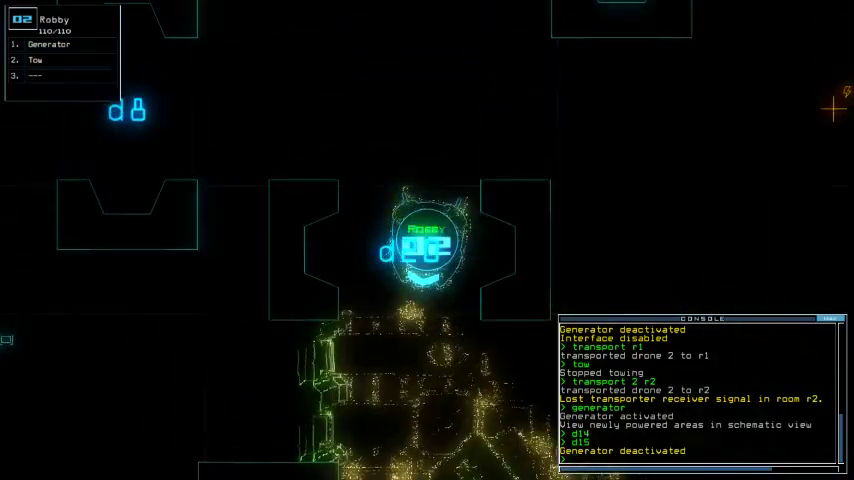
key(space)
key(Right)
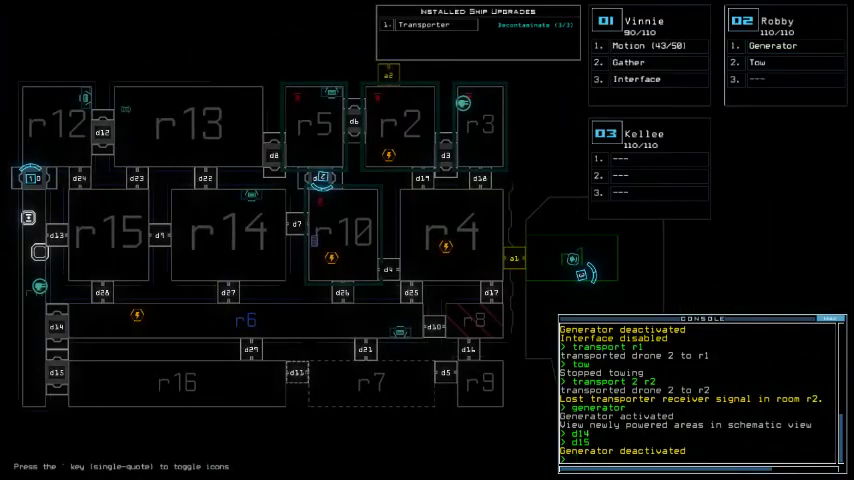
key(Left)
key(Down)
key(Down)
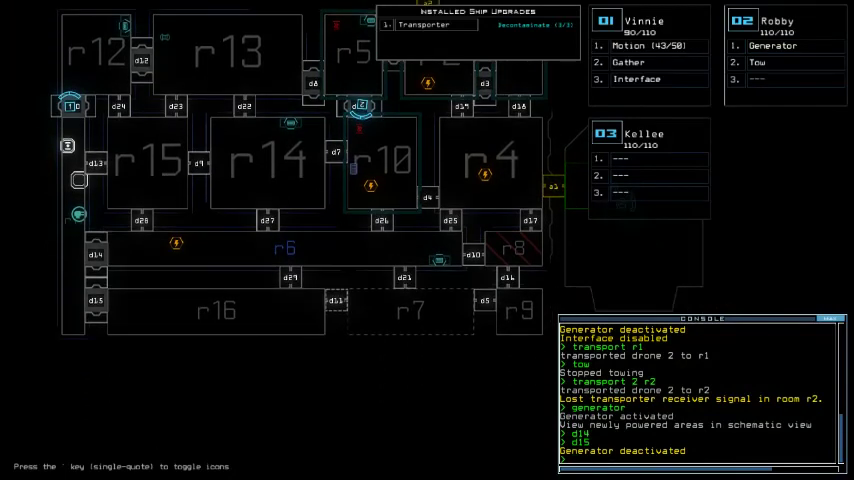
key(Left)
key(Up)
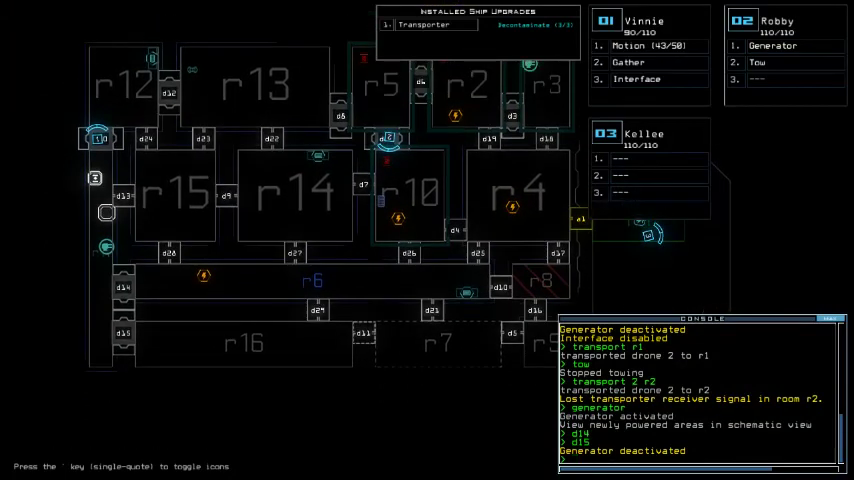
text(ti)
key(Return)
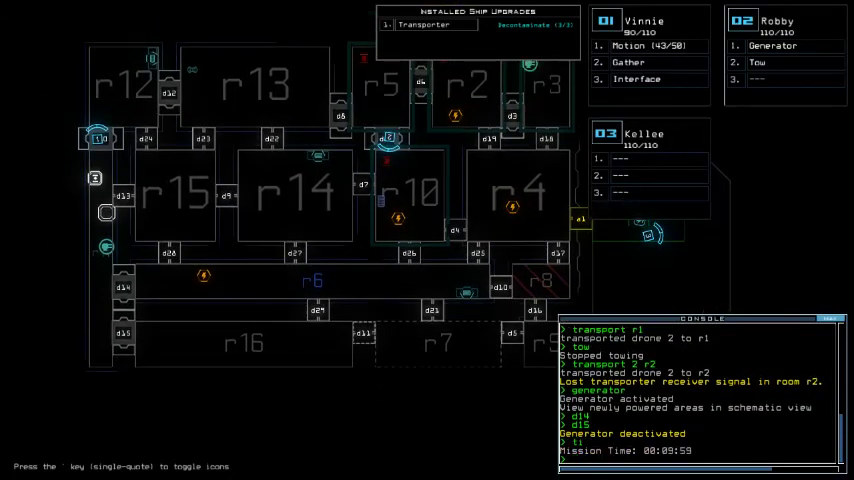
- Switch to Robby and reactivate the generator
key(2)
text(ge)
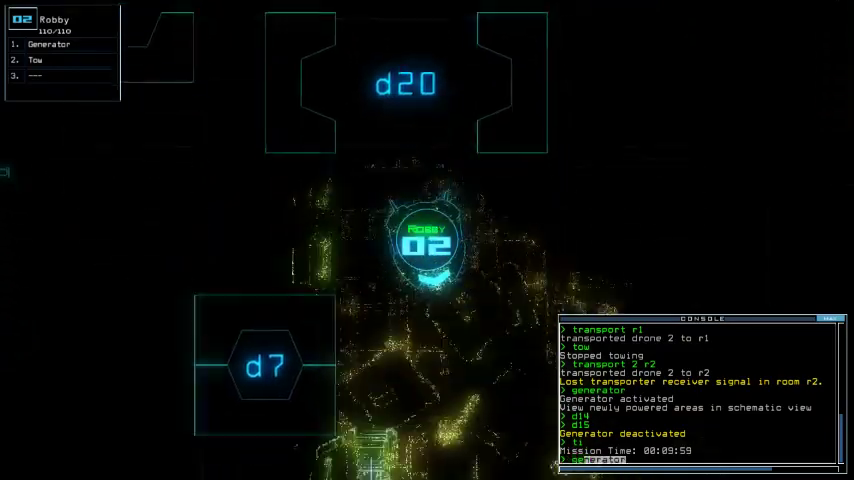
key(Up)
key(Return)
key(1)
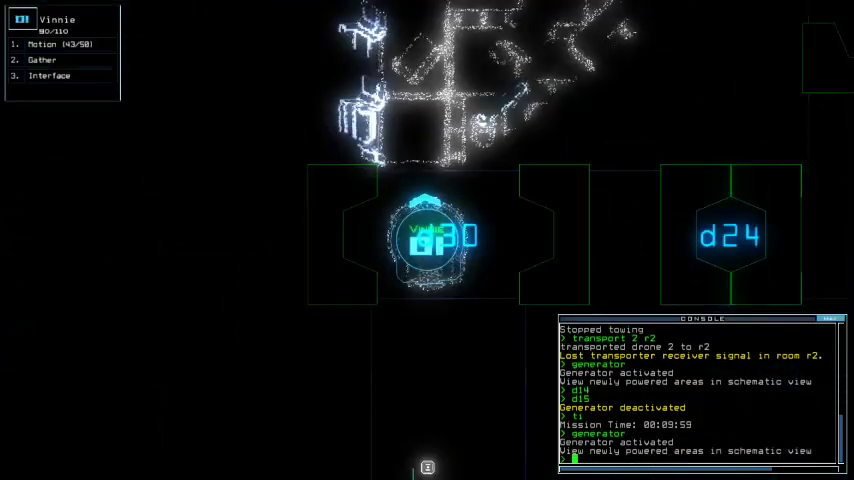
- Have Vinnie interface, switch the room defenses on then off, and disconnect
key(Up)
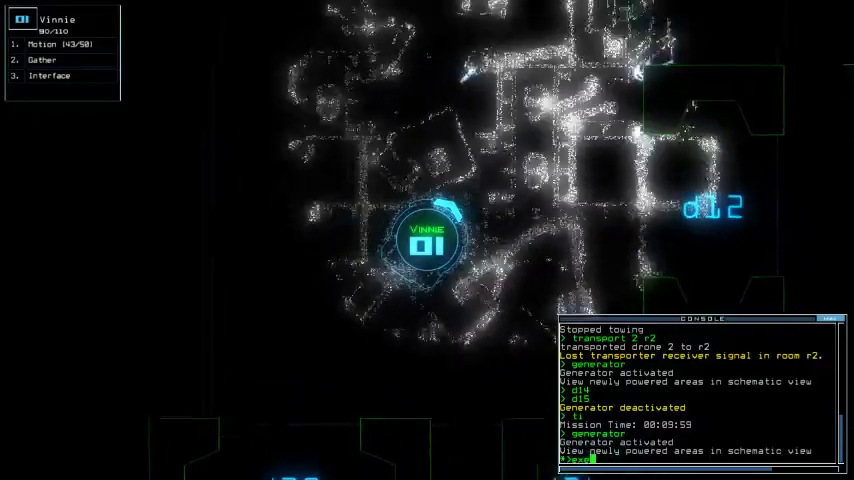
key(Return)
text(efense)
key(Return)
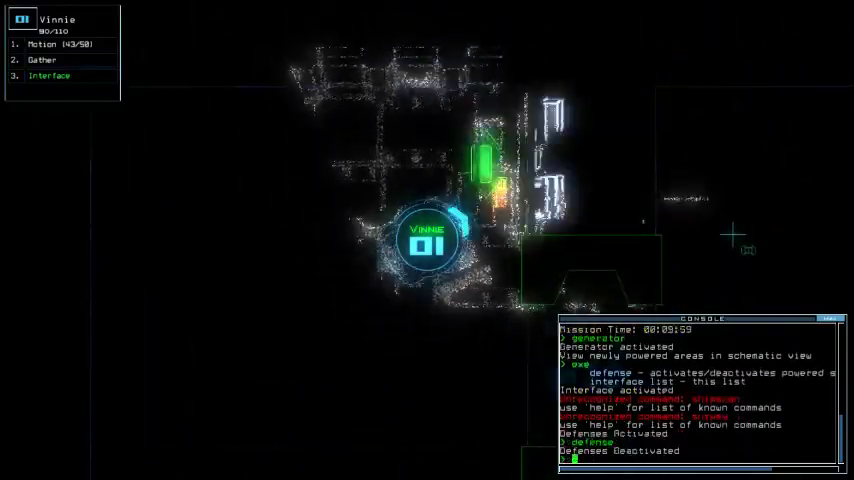
key(3)
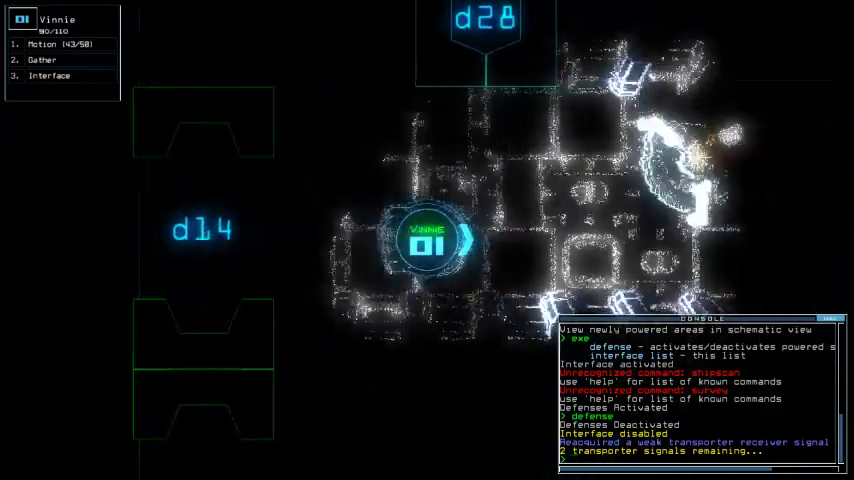
text(navigate 2)
- Send Robby to room r6, start the generator, and toggle door d29
key(Return)
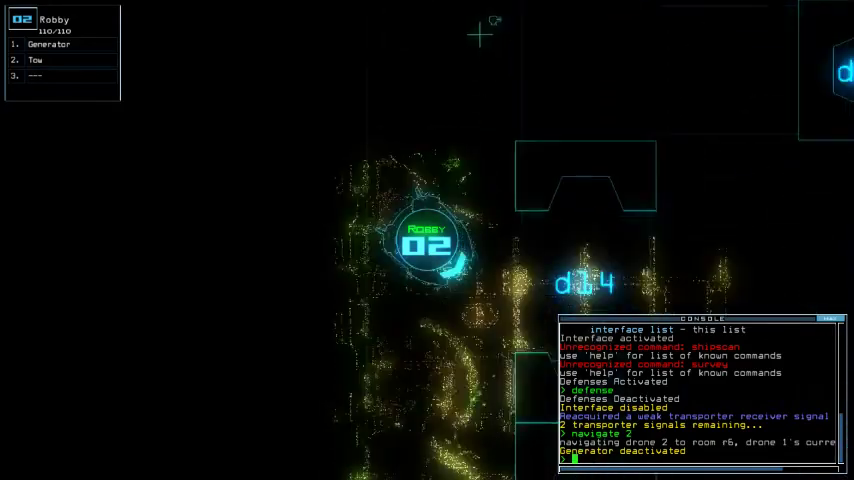
text(ge)
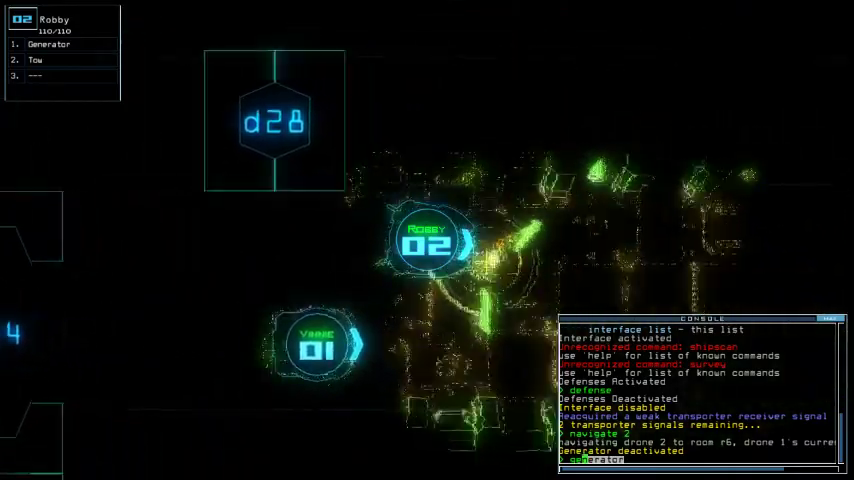
key(Return)
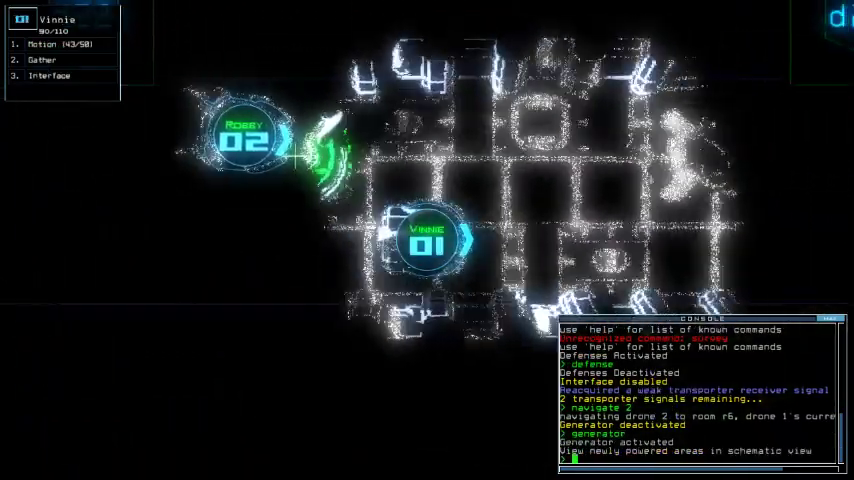
key(space)
key(space)
text(d27)
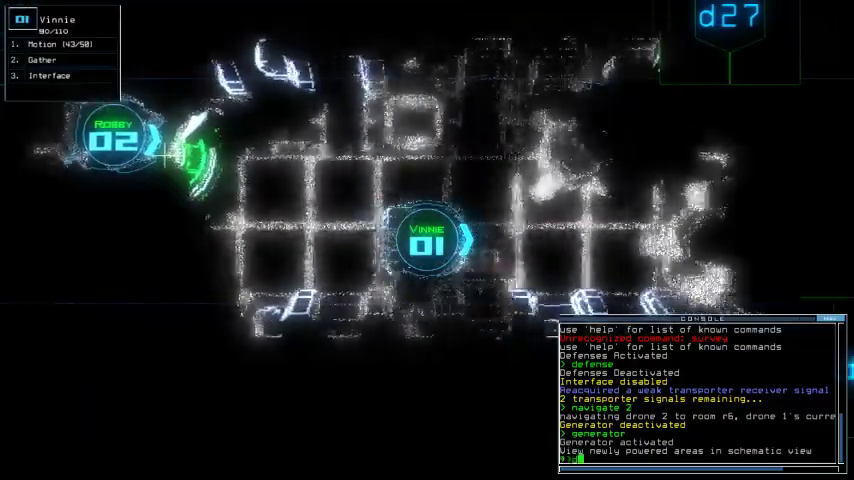
text(d29)
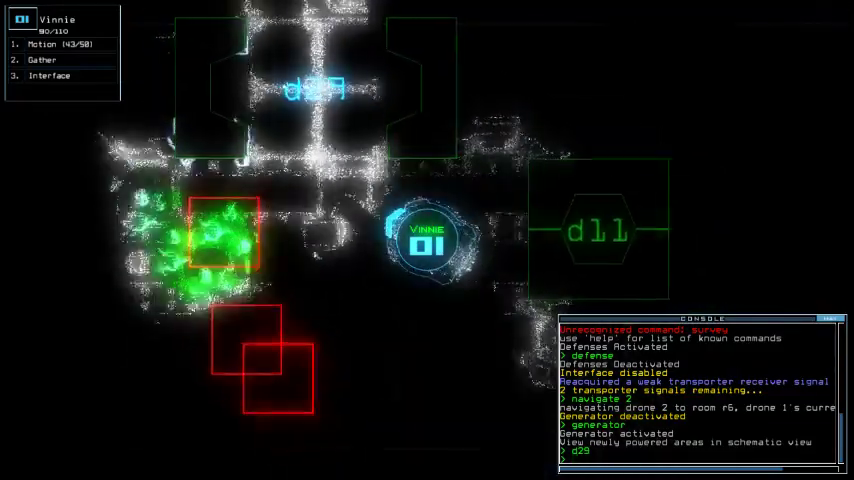
key(Return)
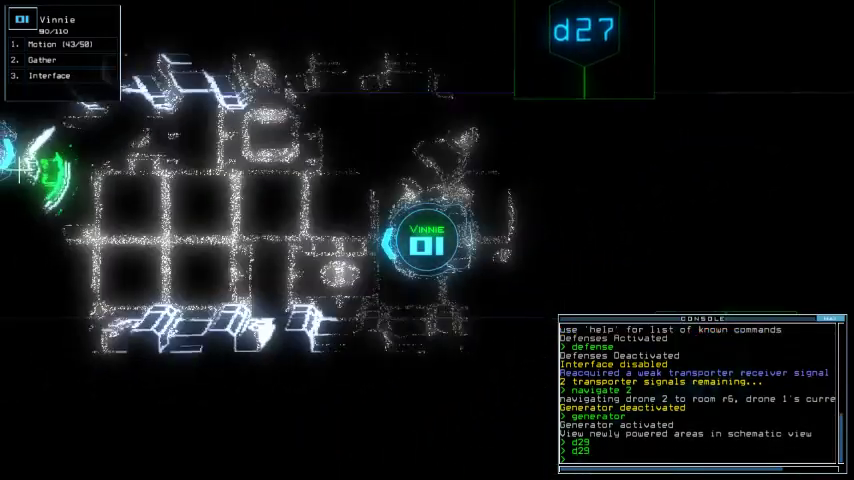
- Toggle doors d27 and d7, then take control of drone 2
key(space)
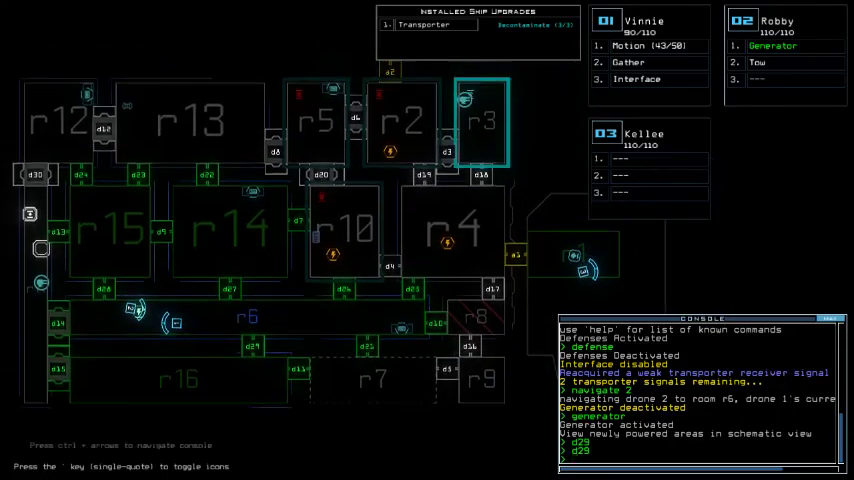
key(space)
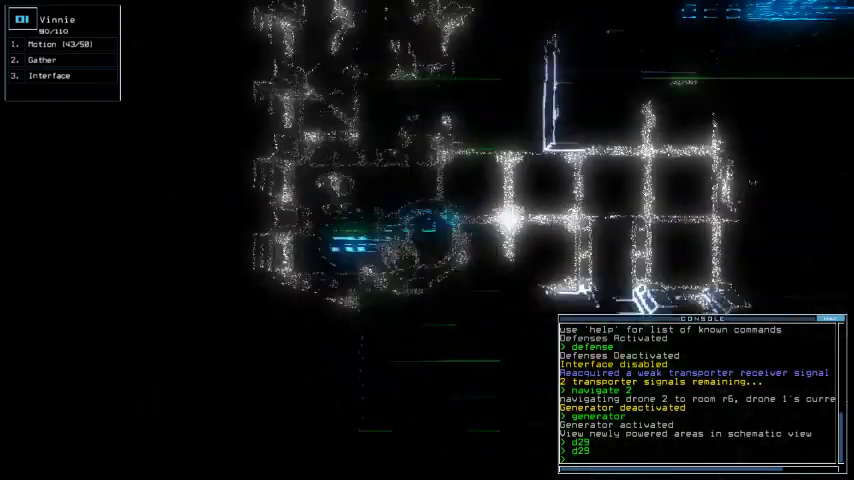
key(space)
text(d27 d7)
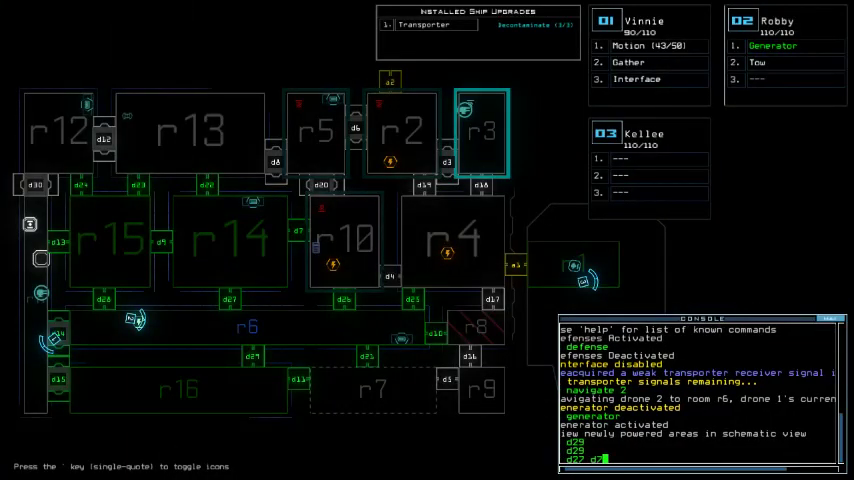
key(Return)
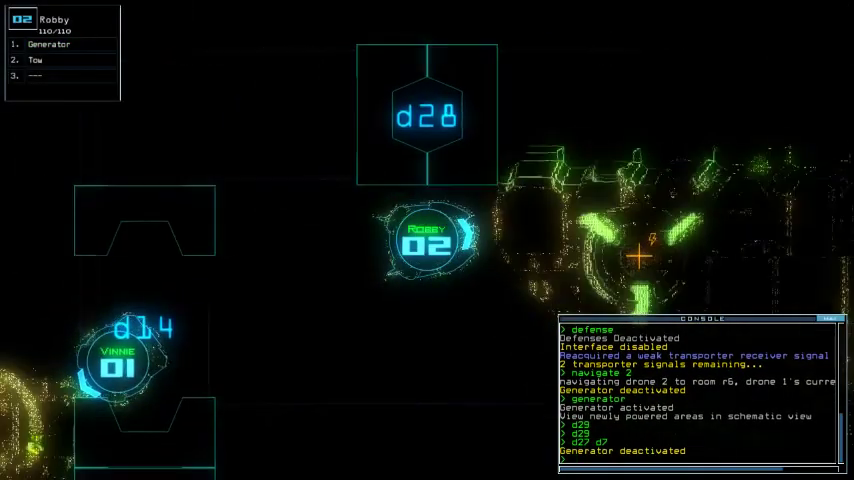
key(space)
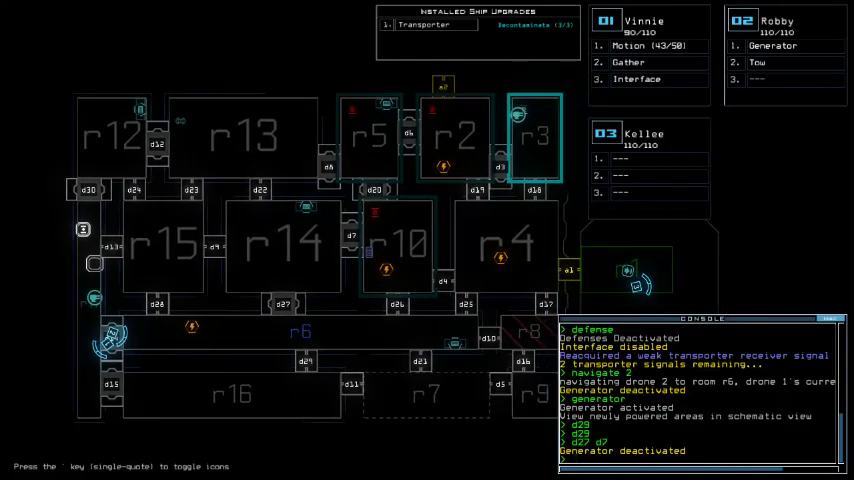
key(1)
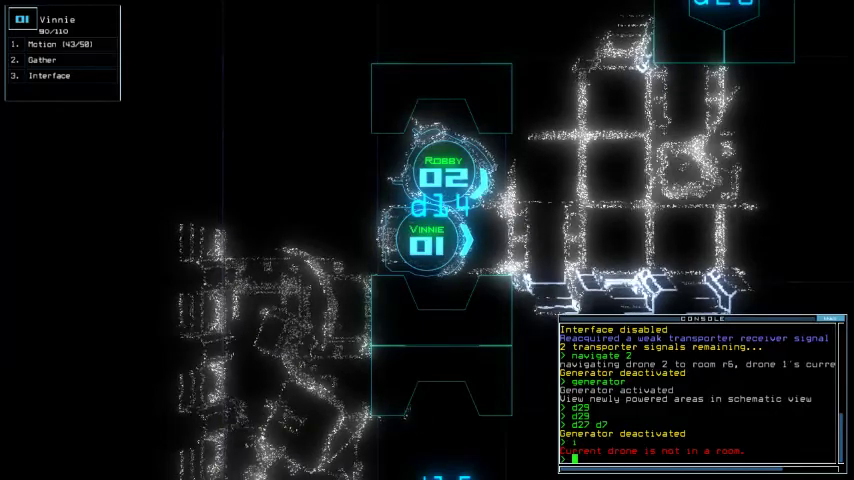
key(2)
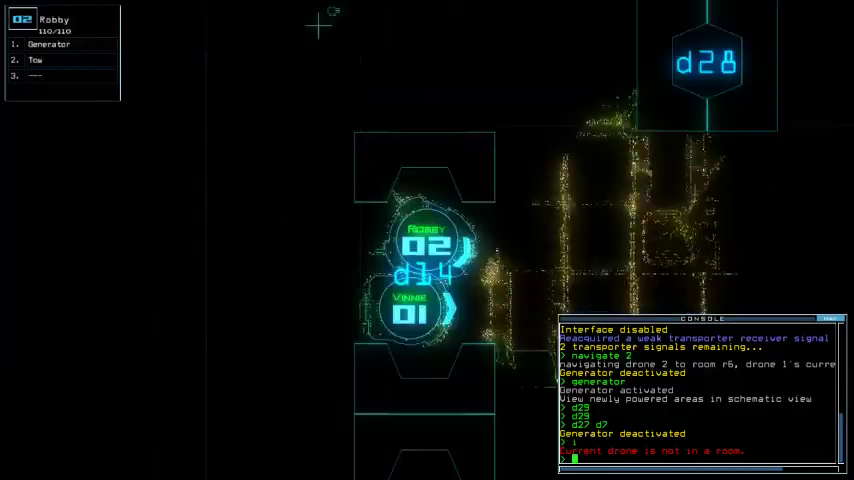
text(generator)
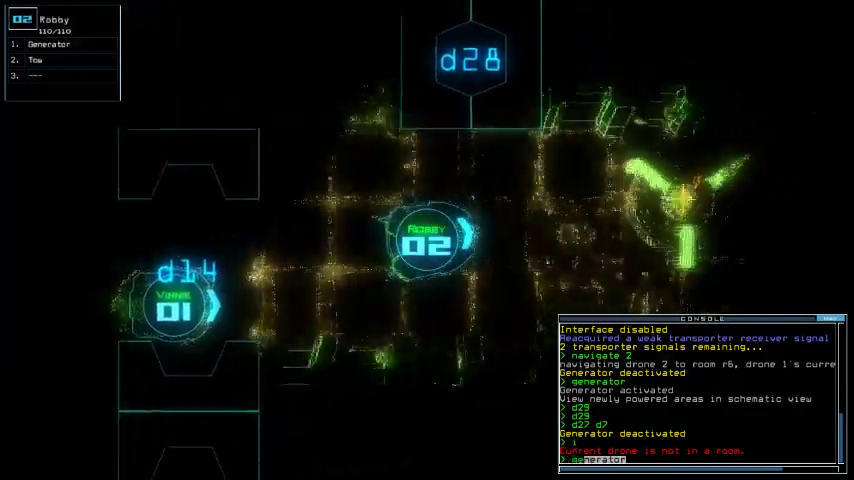
- Start the generator, turn off defenses, disconnect Vinnie, and open doors d29 and d11
key(Return)
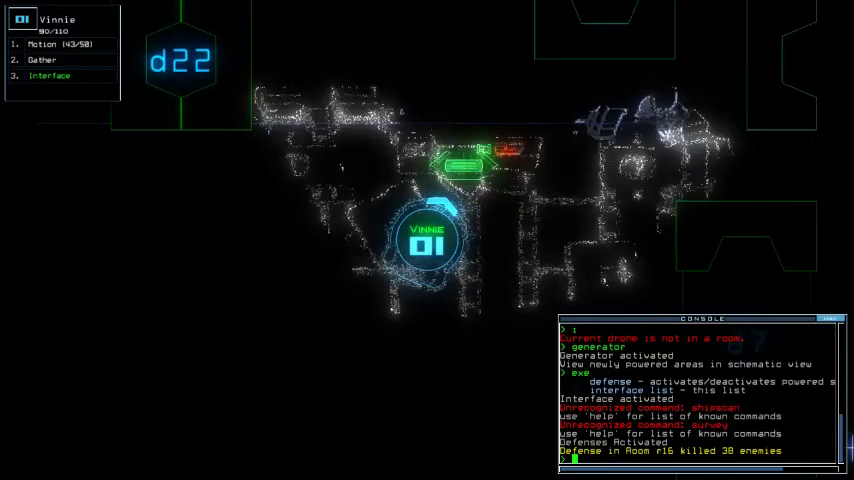
text(de)
key(Return)
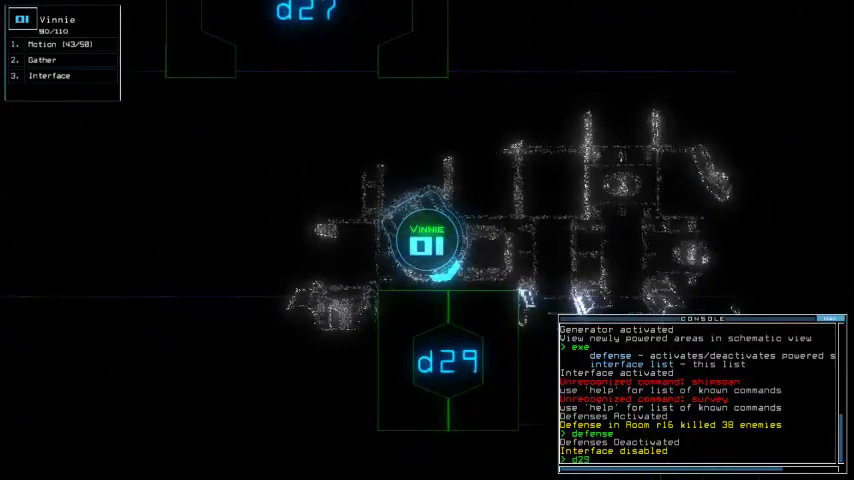
text(d29)
key(Return)
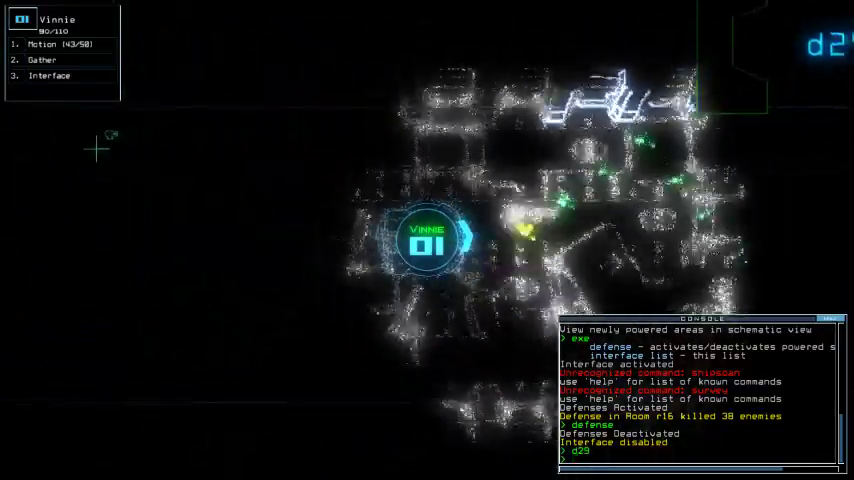
text(d11)
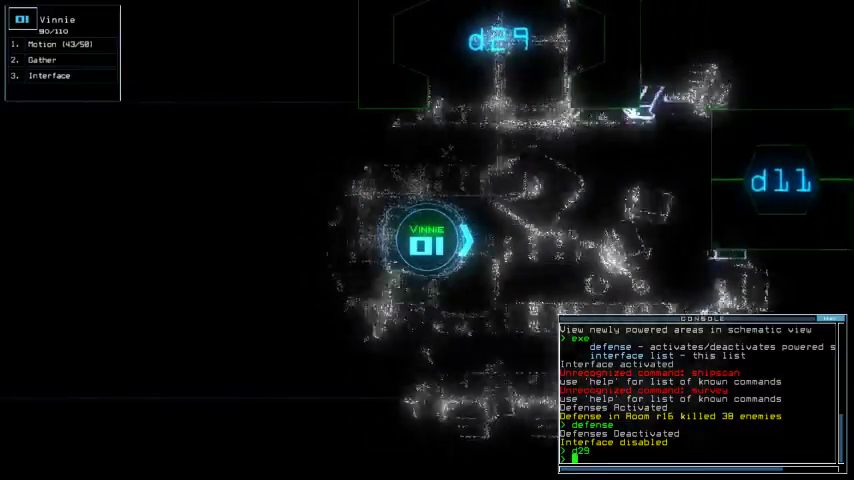
key(Return)
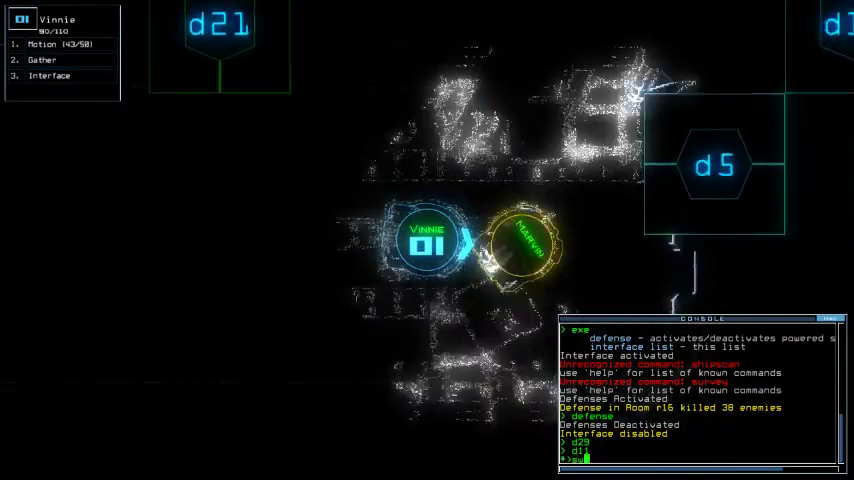
text(ap)
- Re-dock the boarding ship at airlock a2
key(Return)
key(Escape)
key(space)
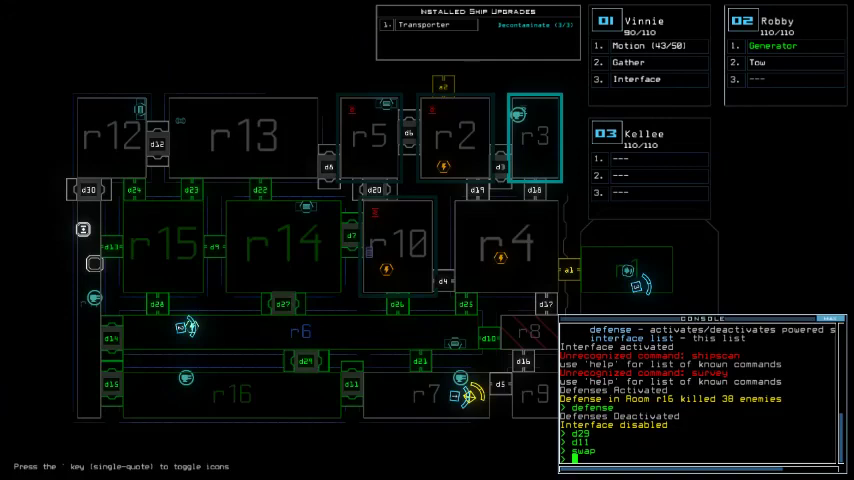
text(dd a2)
key(Return)
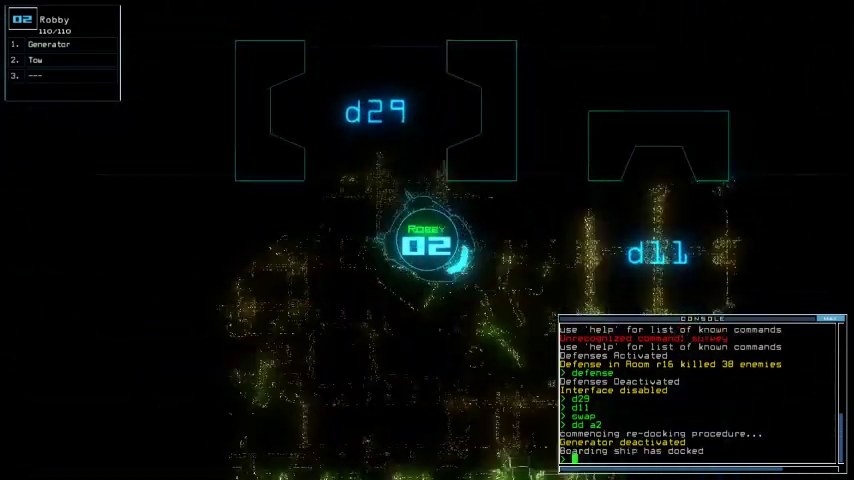
text(to)
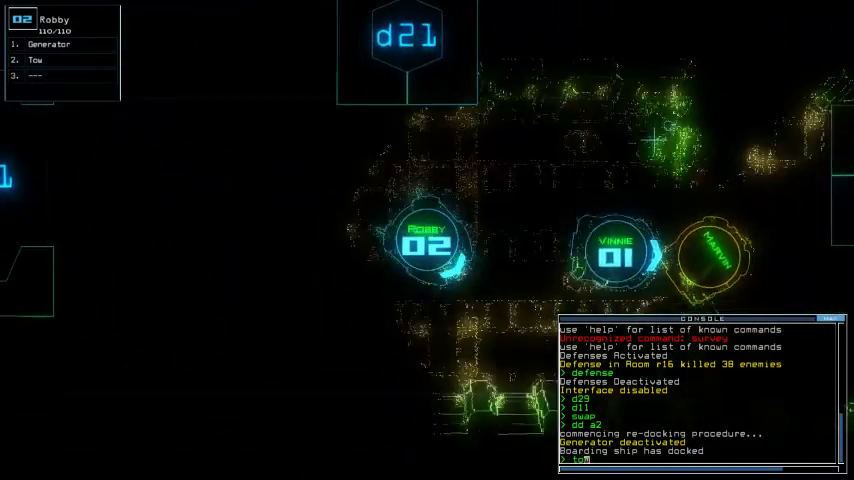
text(w)
- Have Robby tow the drone Marvin
key(Return)
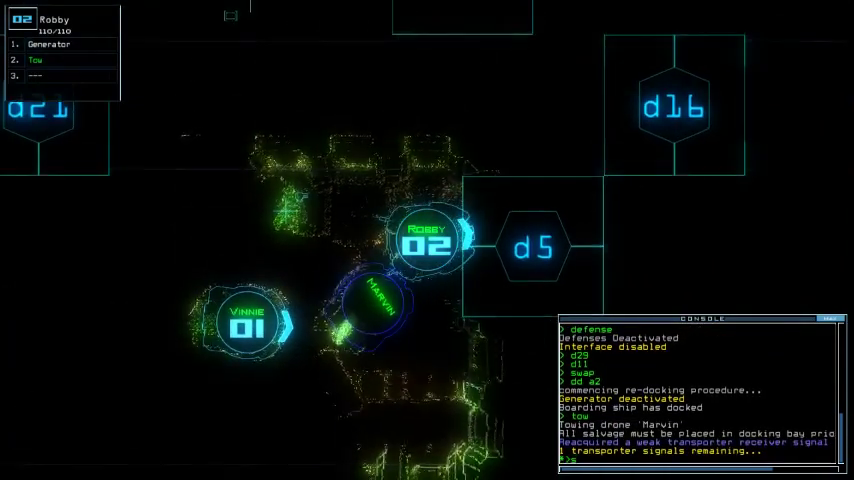
text(wap)
key(Return)
key(Escape)
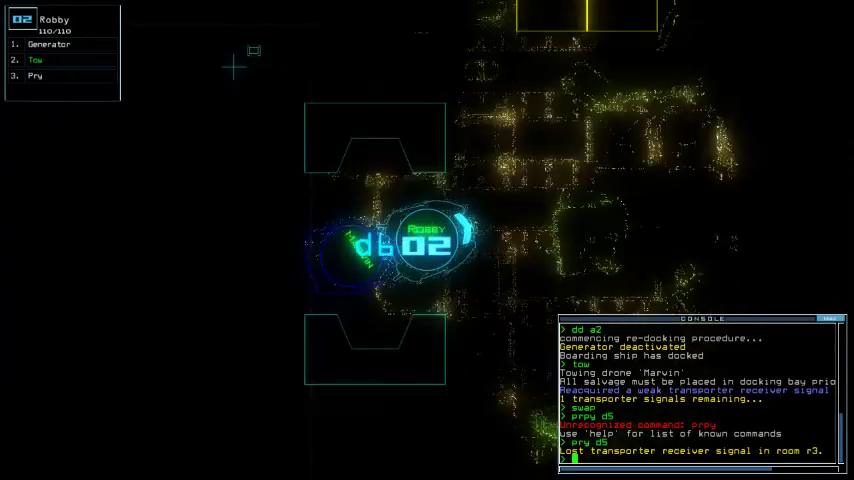
text(or1)
- Open all doors to room r1 and begin re-docking at airlock a1
key(Return)
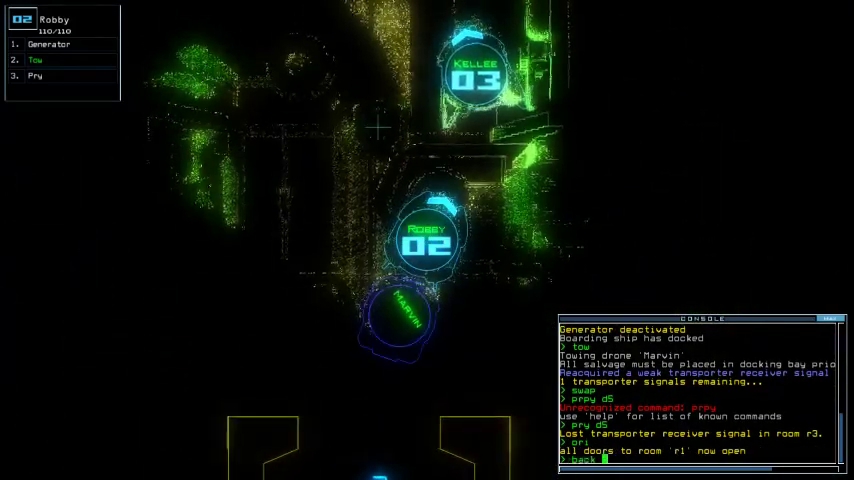
key(space)
text(1)
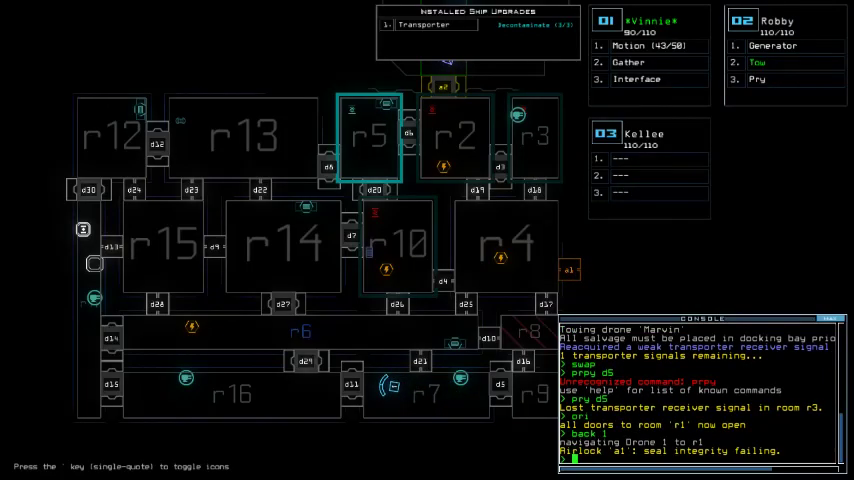
key(space)
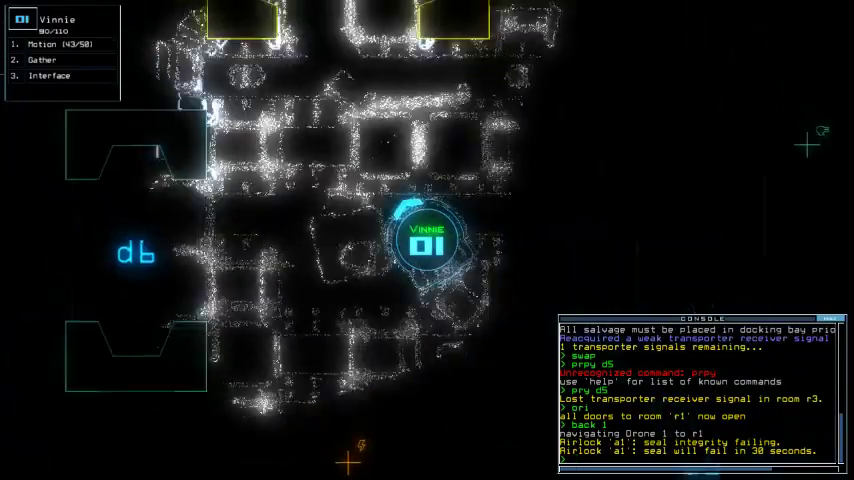
text(dd1 a2)
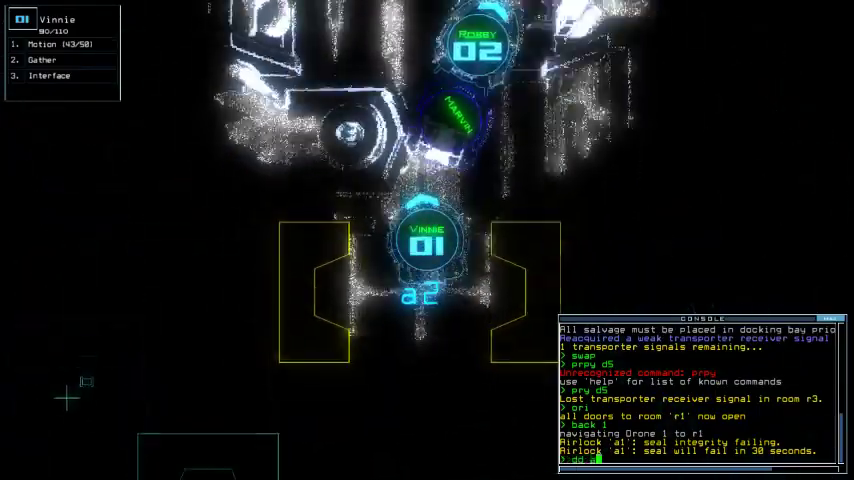
key(Return)
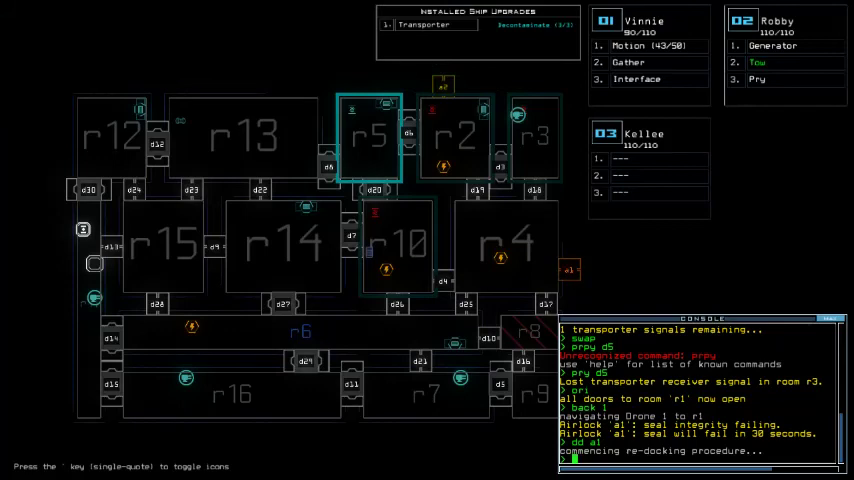
text(d1 a)
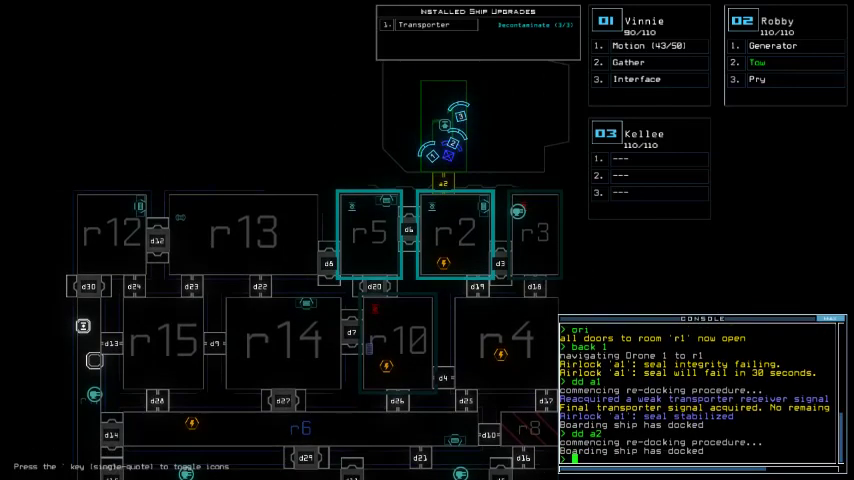
- Re-dock at airlock a2, release Marvin from tow, and open all doors to r1
key(space)
text(tow)
key(Return)
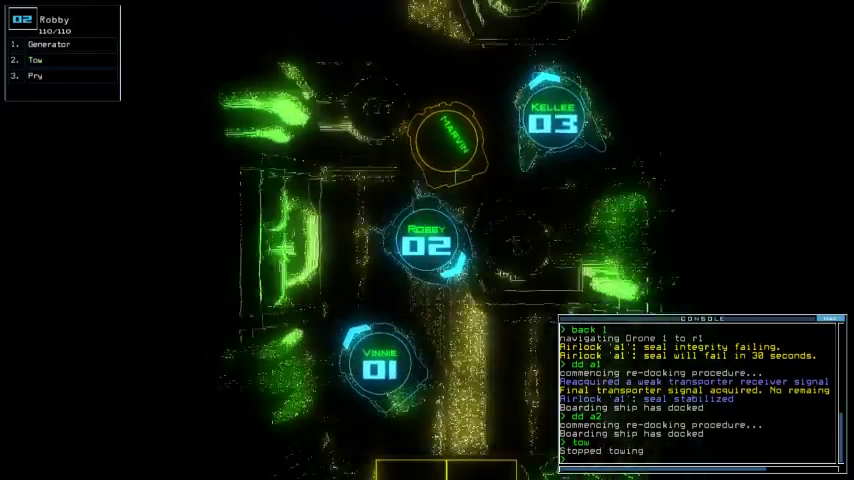
text(cr1)
key(Return)
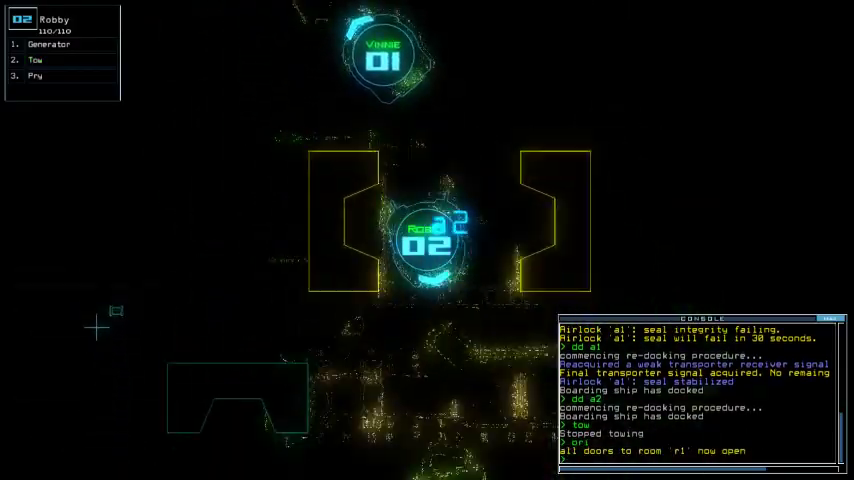
text(gen)
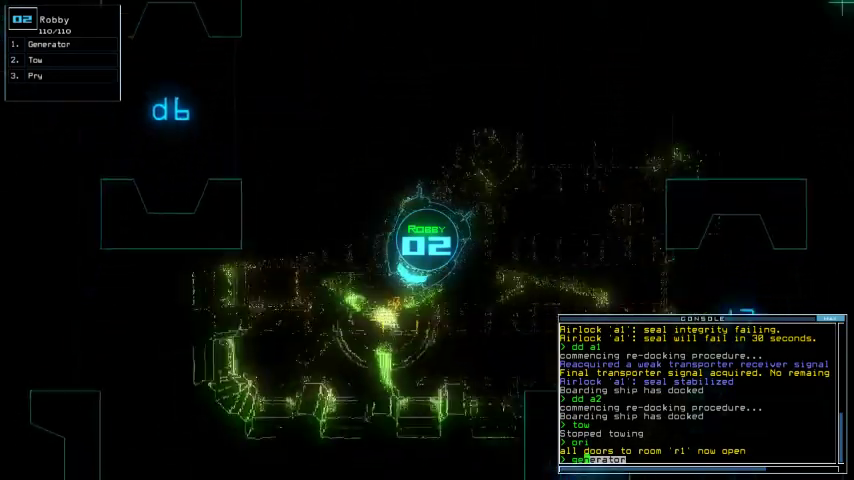
- Power up the derelict's generator and switch the ship's defenses off
key(Return)
text(2)
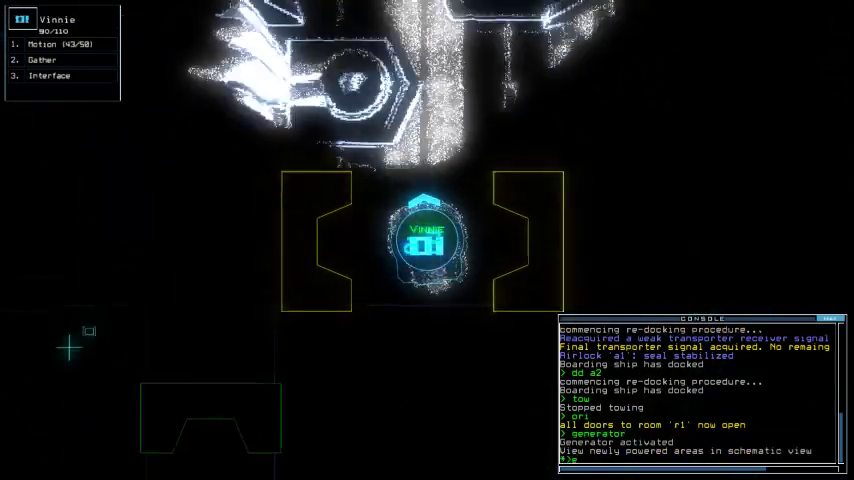
text(exe)
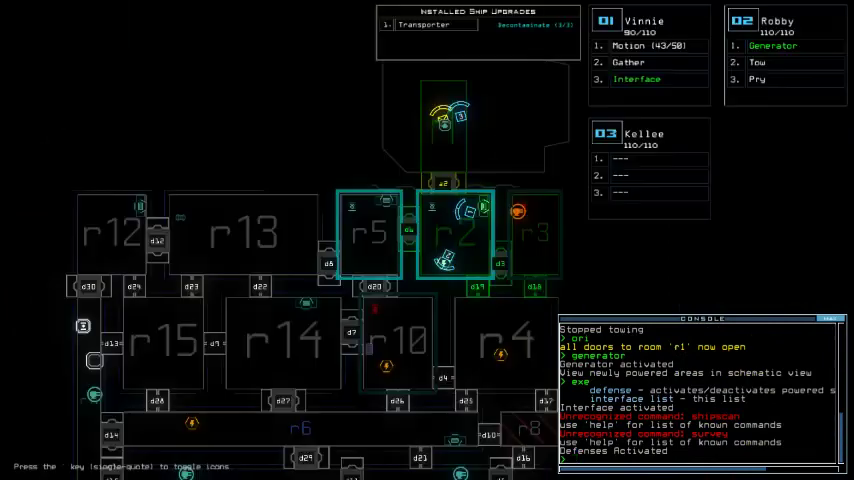
key(Return)
key(Down)
key(Down)
key(Down)
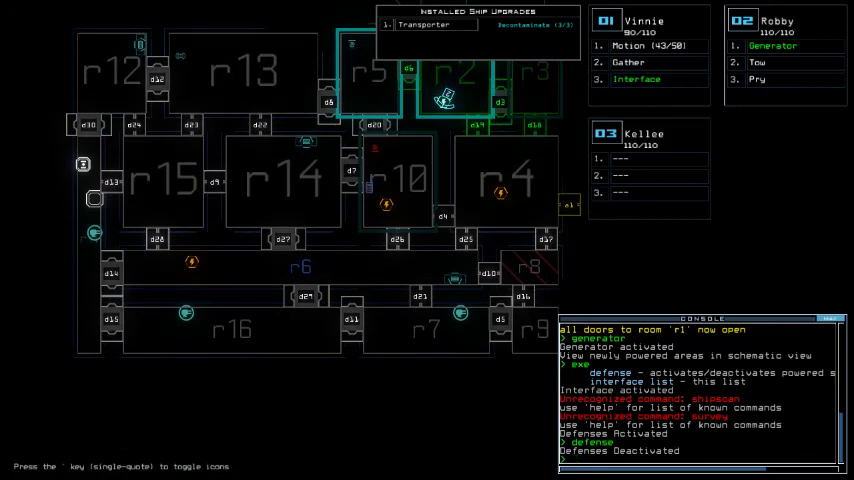
key(Up)
key(Right)
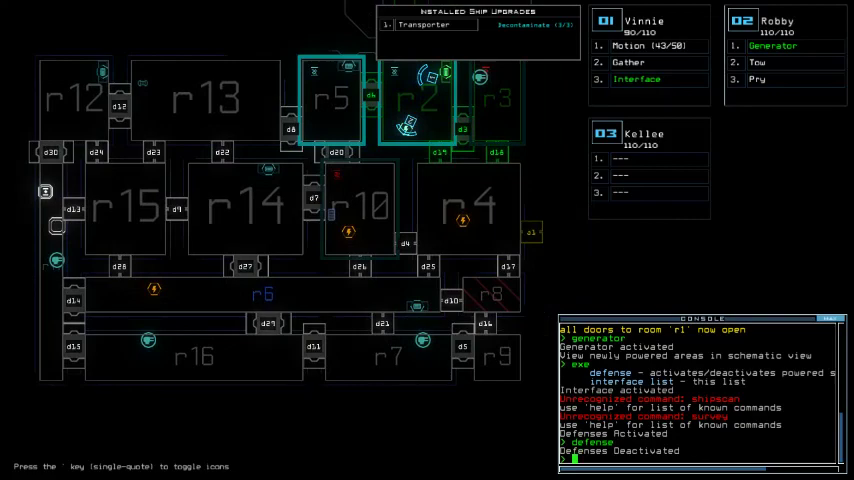
key(Tab)
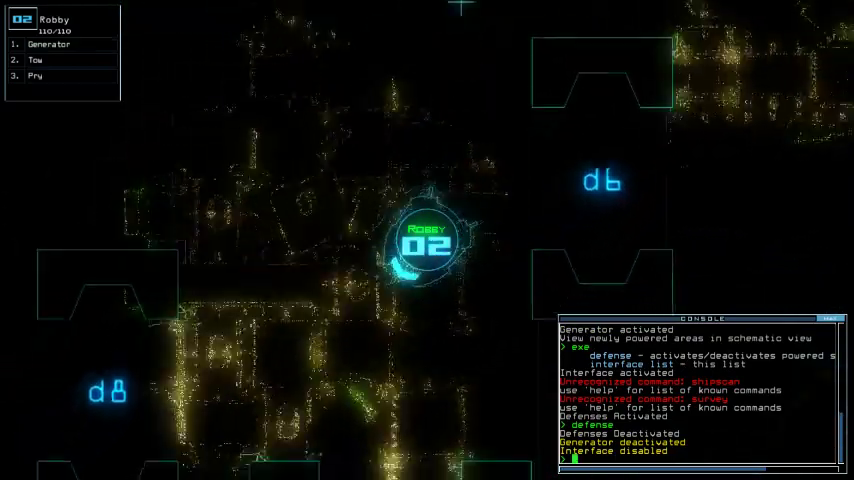
- Restart the generator, checking Robby's camera against the ship schematic
key(Up)
text(generator)
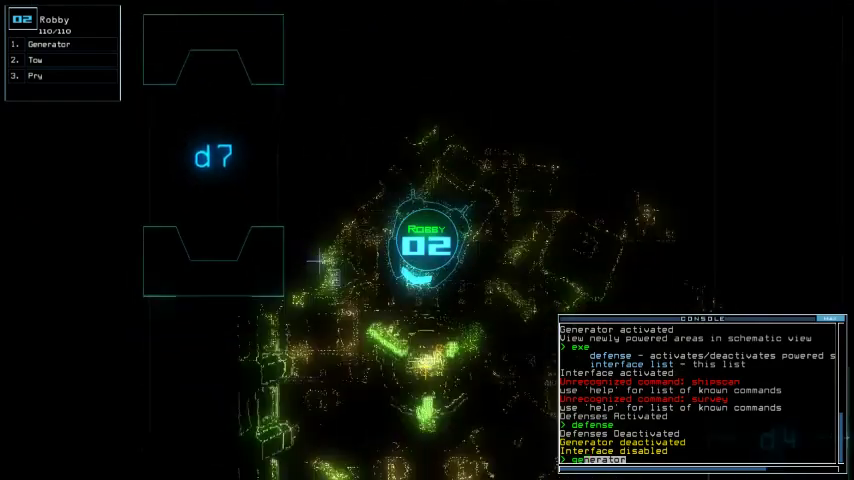
key(Return)
key(space)
text(status)
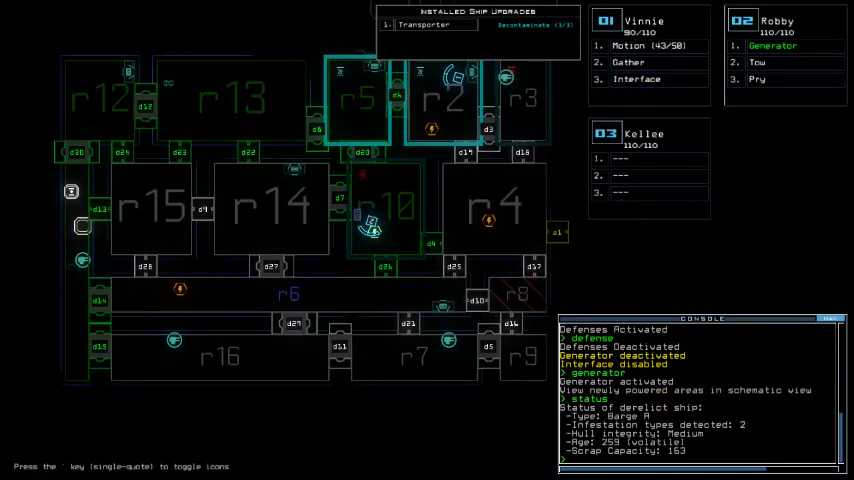
key(space)
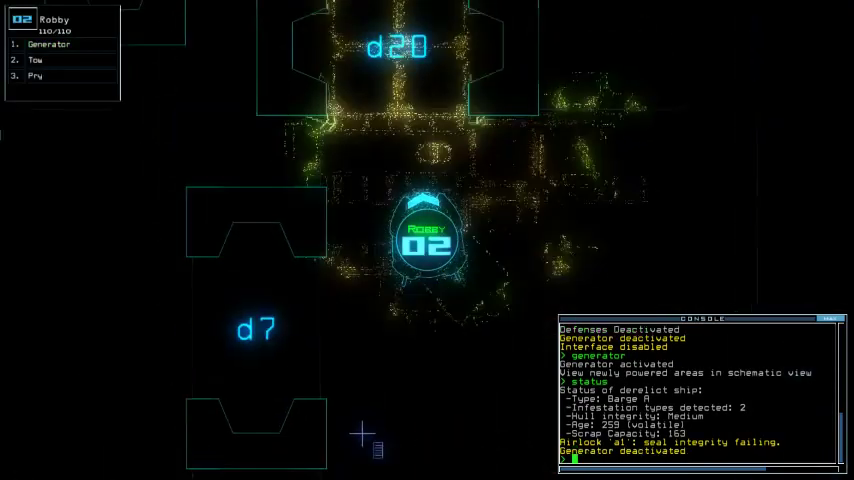
key(space)
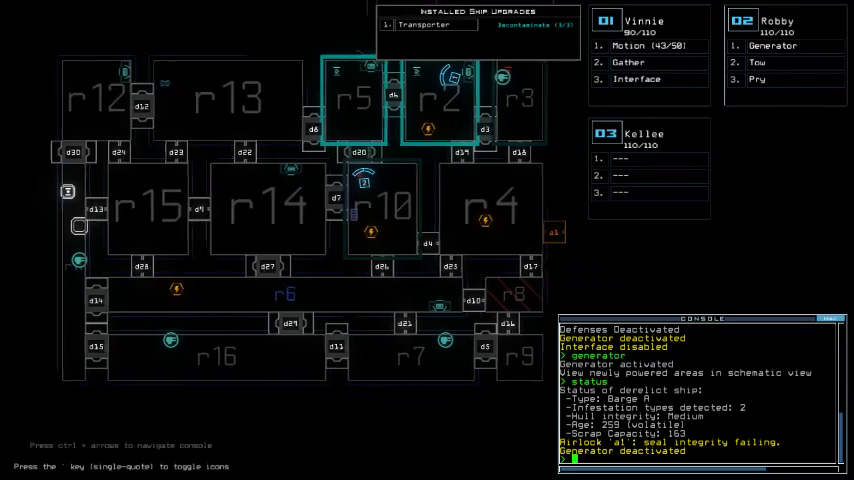
key(space)
text(navigate 1 r1)
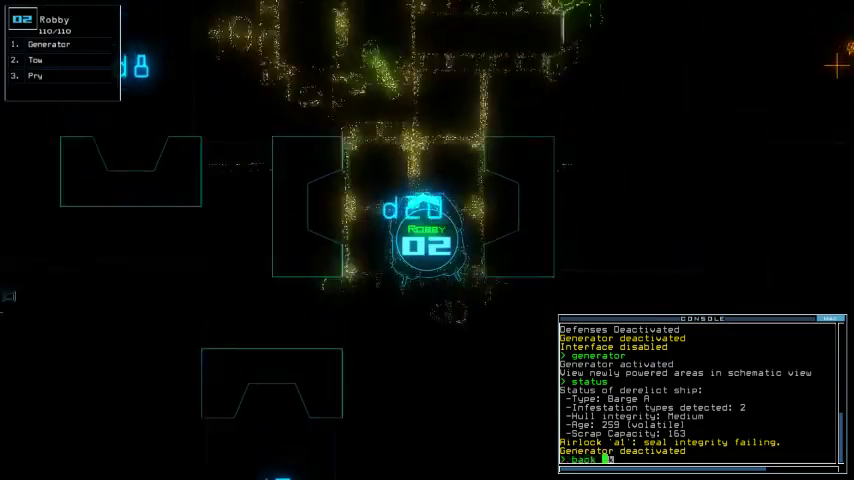
- Send drones 1 and 2 back to room r1
key(Return)
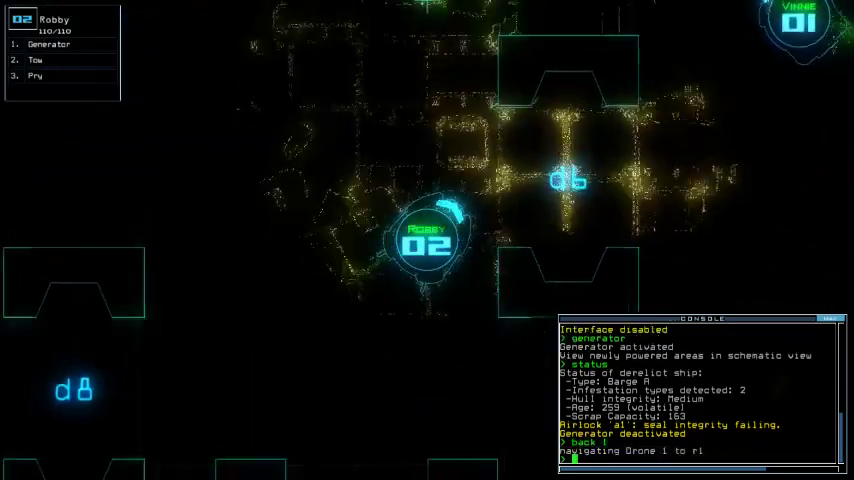
text(back)
key(Return)
key(space)
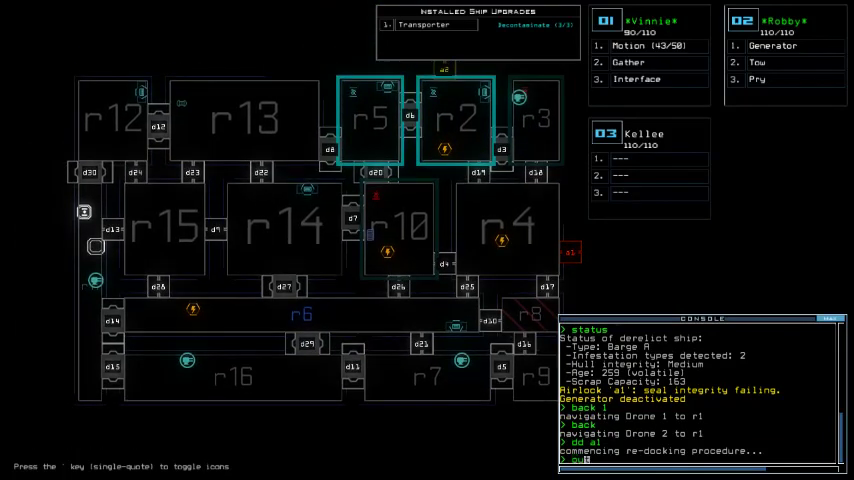
text(out)
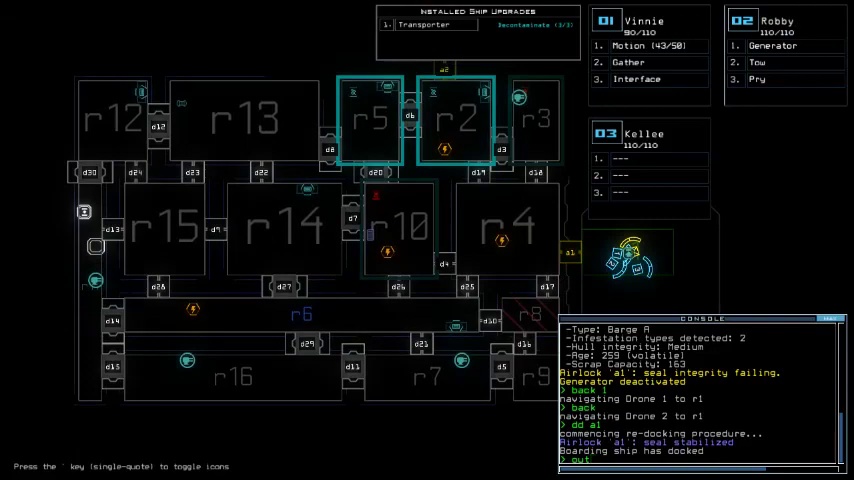
- Leave the derelict with 'out' and dismiss the 850-point daily challenge score
key(Return)
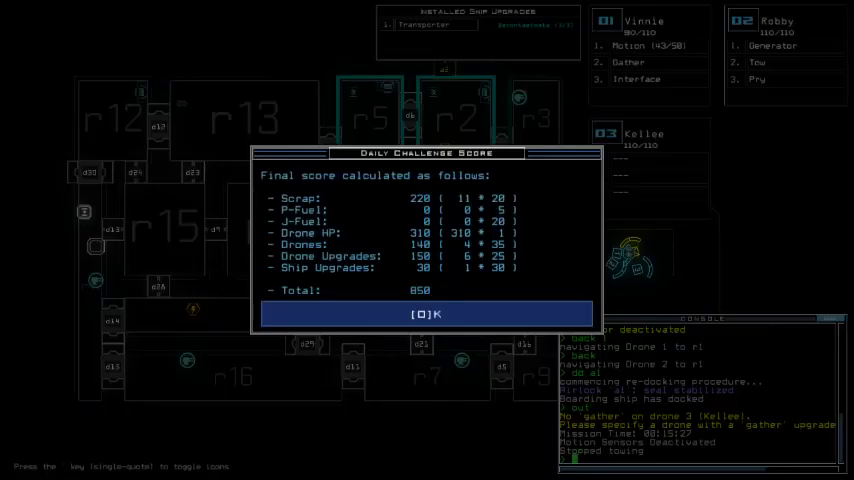
key(Return)
key(Return)
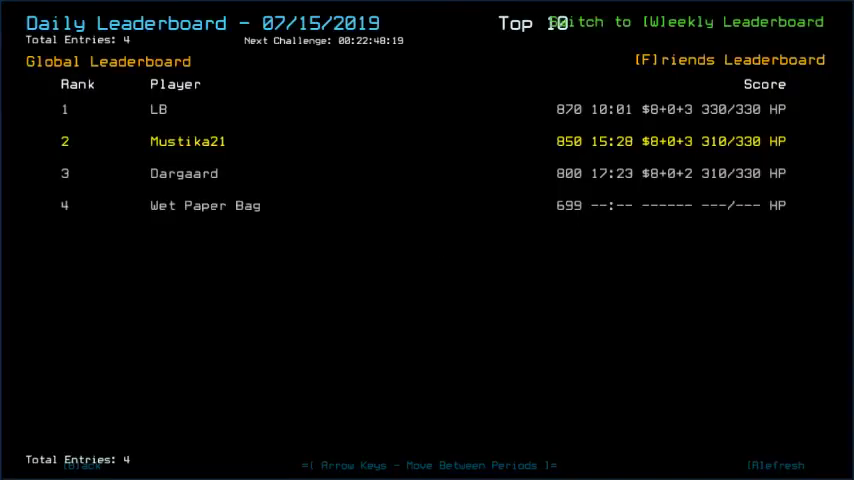